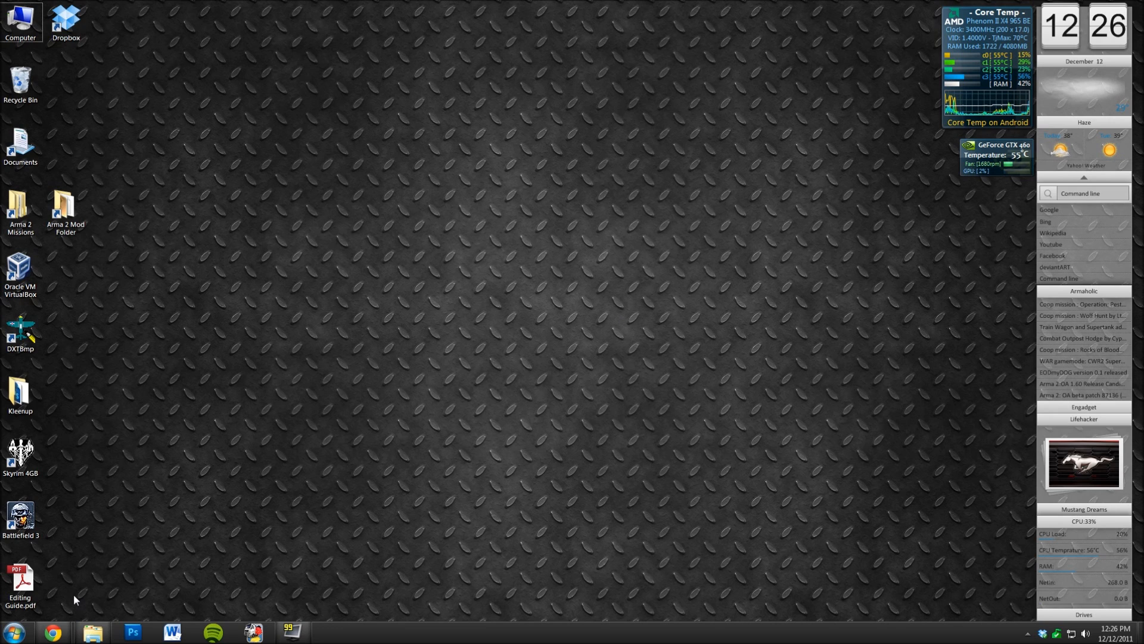
- Bring up the SyncToy 2.1 download page in Chrome and check the computer's system type in the Windows system properties
click(53, 632)
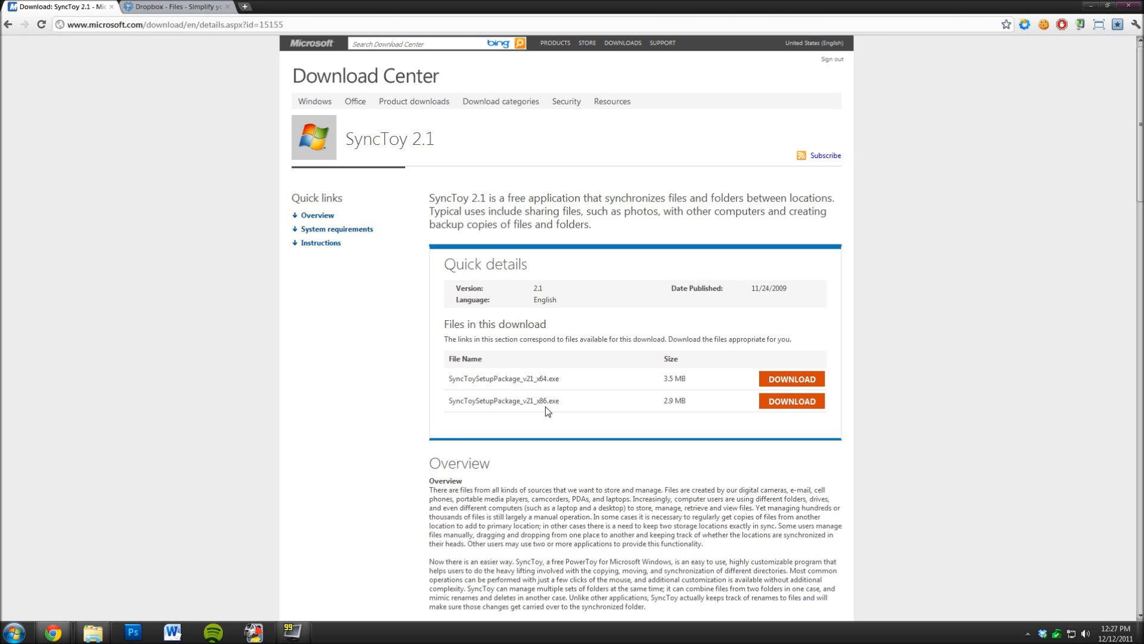
key(super+Pause)
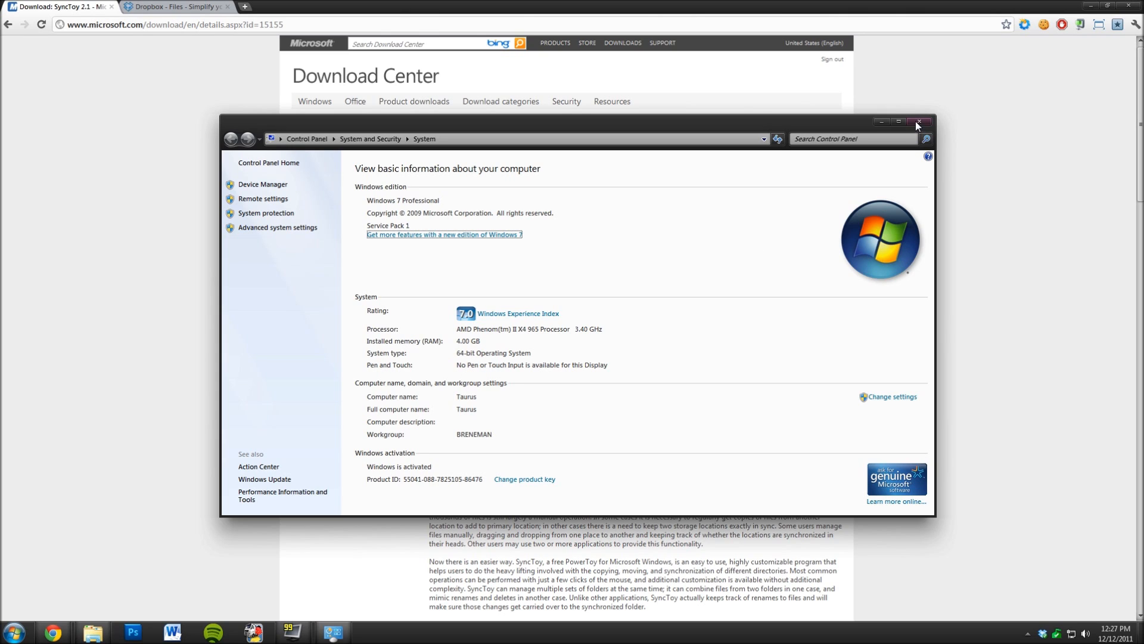
click(13, 631)
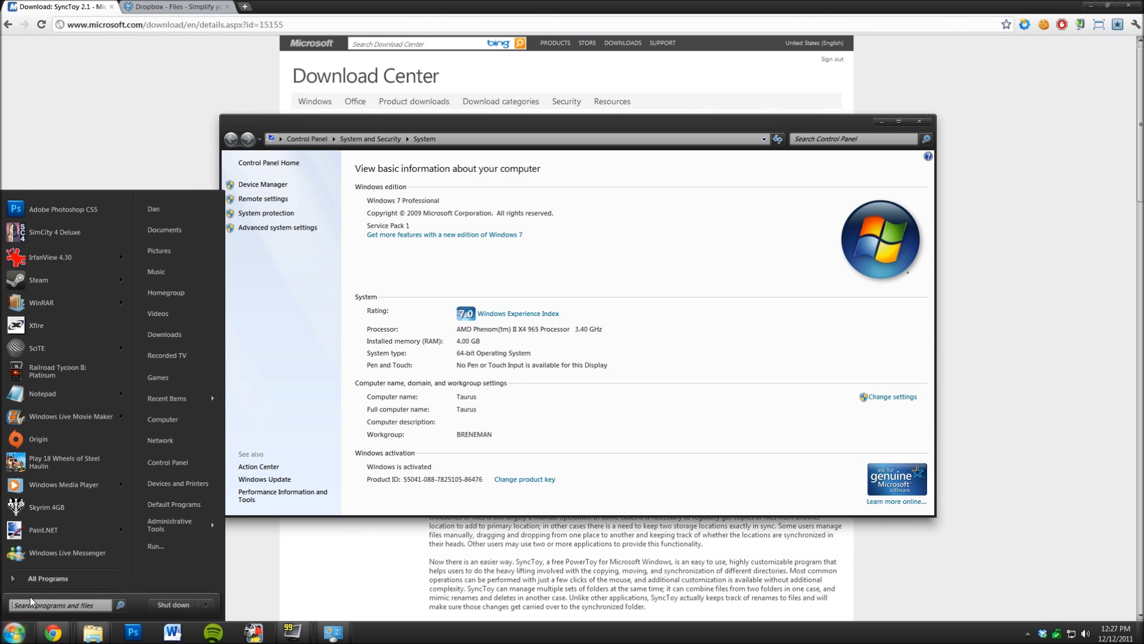
click(161, 227)
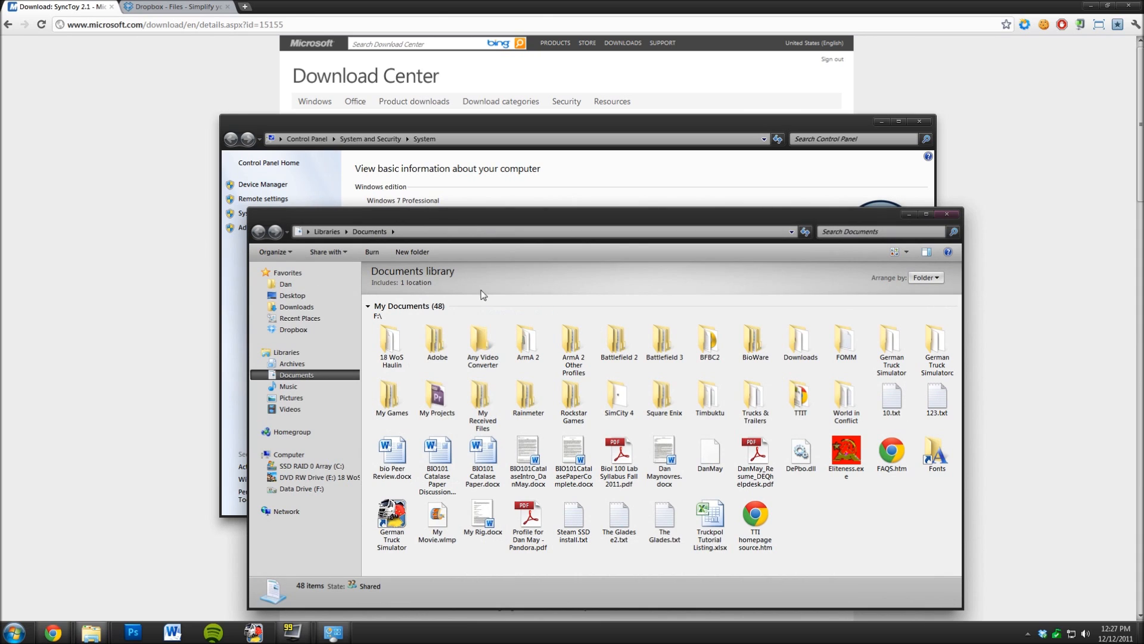
click(299, 457)
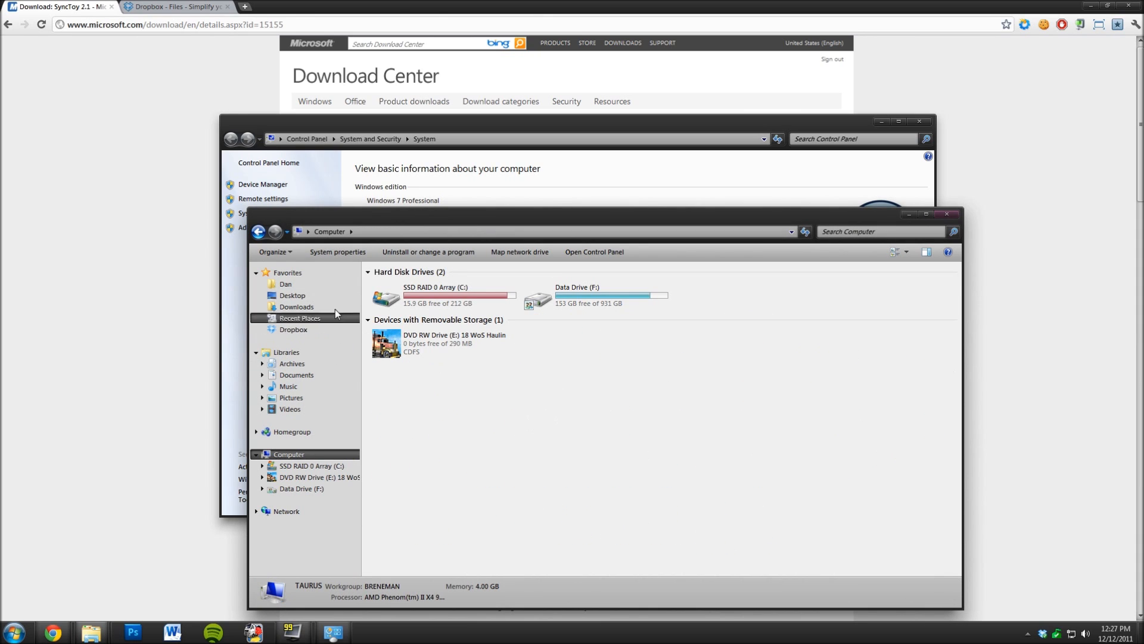
click(341, 250)
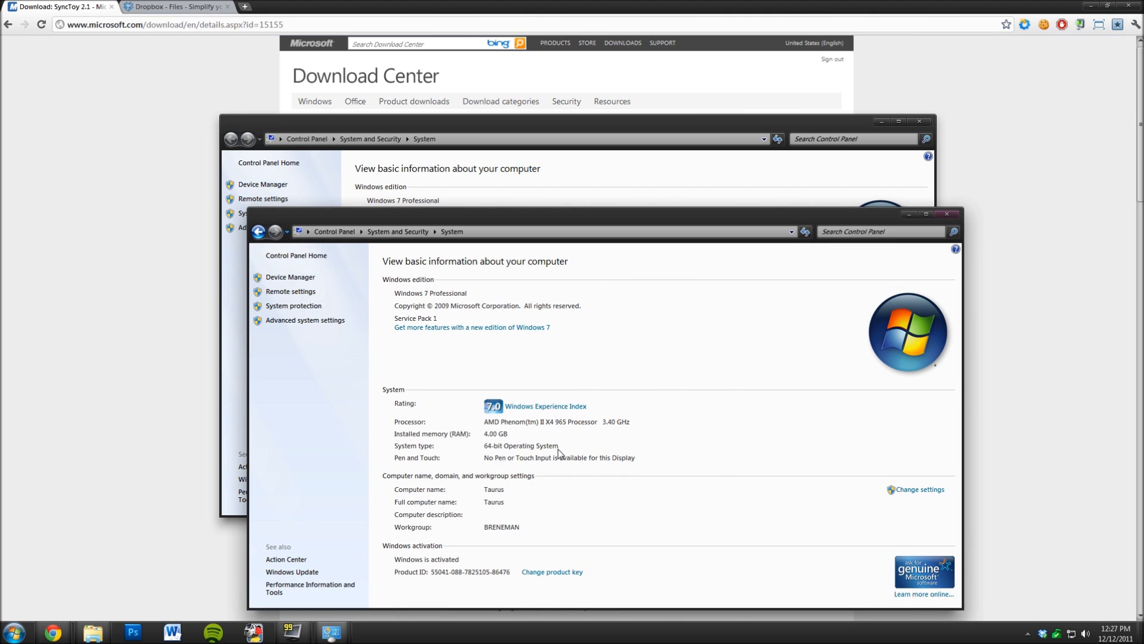
click(946, 215)
click(921, 122)
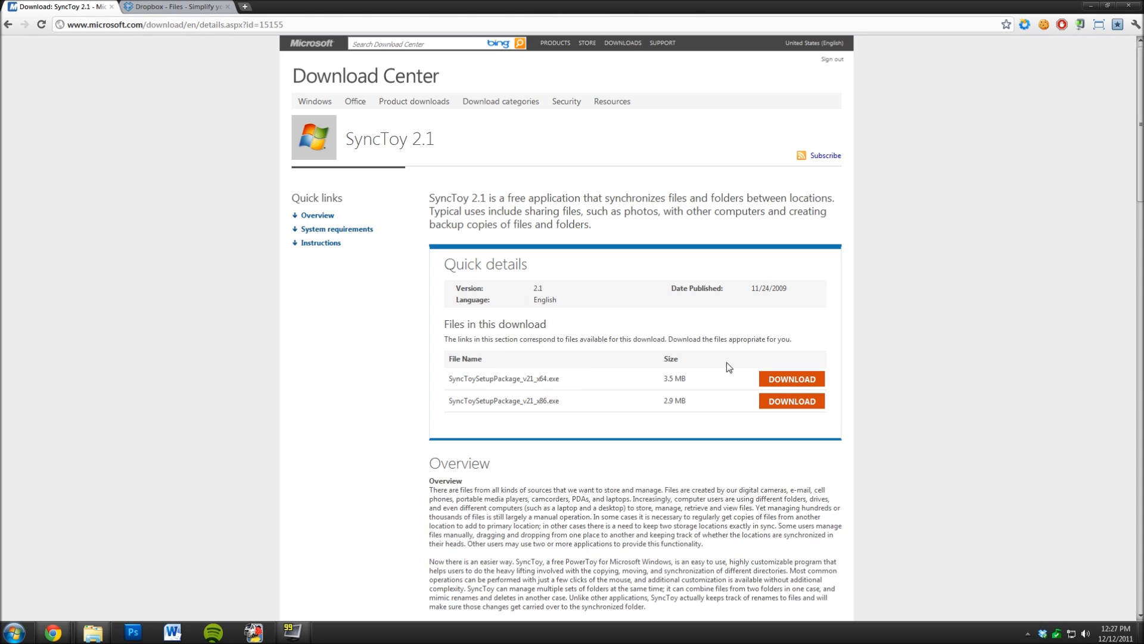
- Download SyncToySetupPackage_v21_x64.exe and run the installer
click(775, 379)
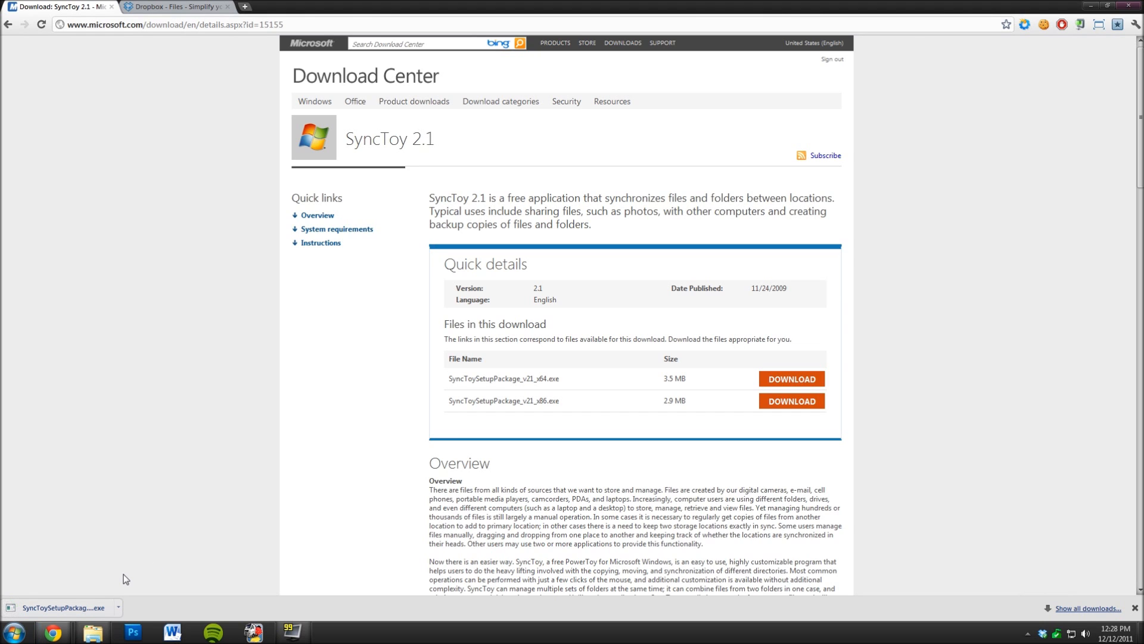
click(86, 608)
click(605, 324)
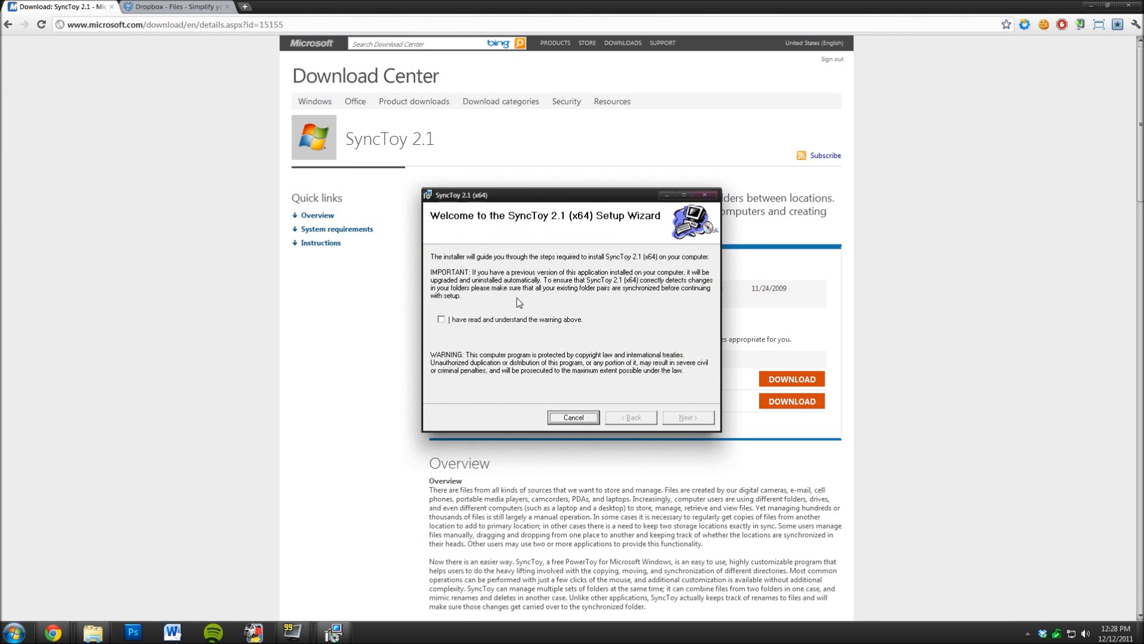
- Acknowledge the setup wizard's warning and accept the SyncToy 2.1 license agreement
click(441, 320)
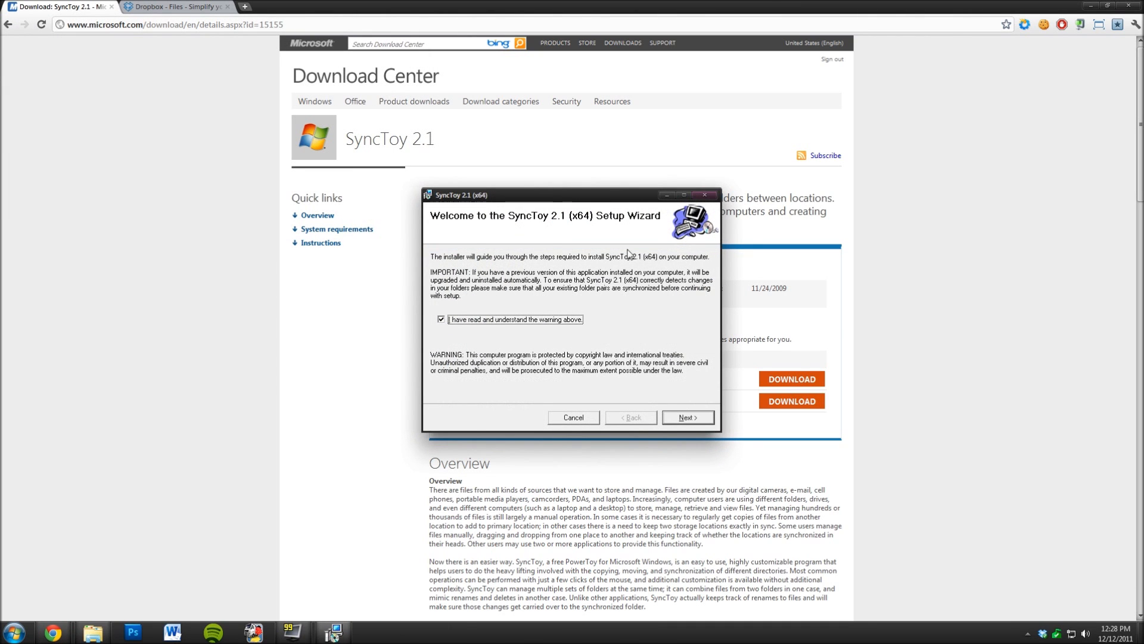
click(682, 416)
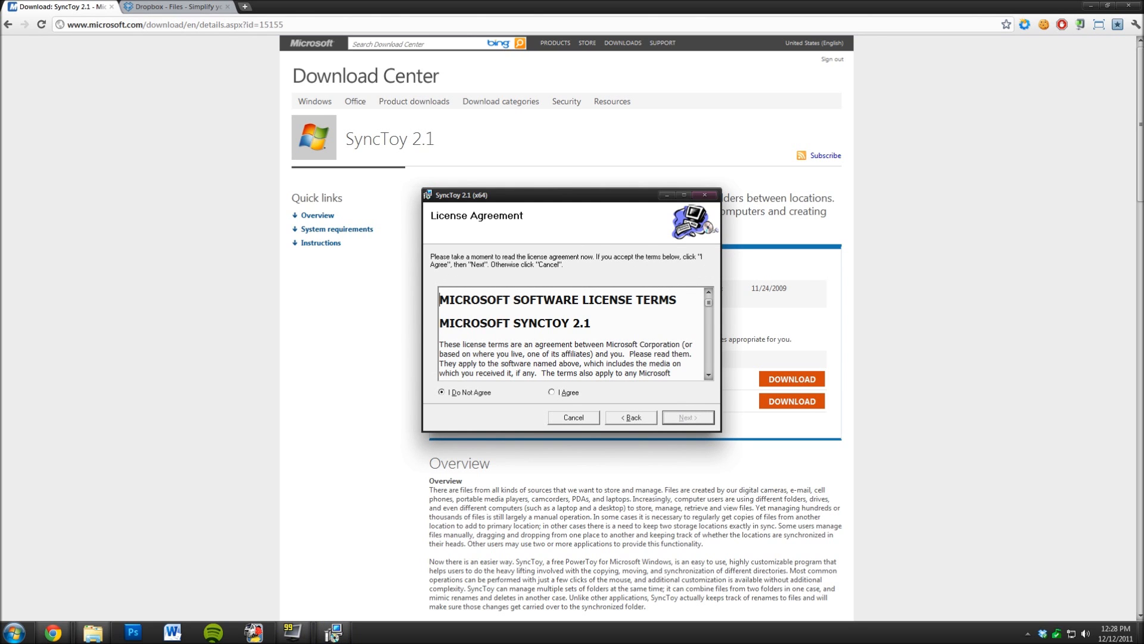
drag(708, 302, 707, 369)
click(569, 393)
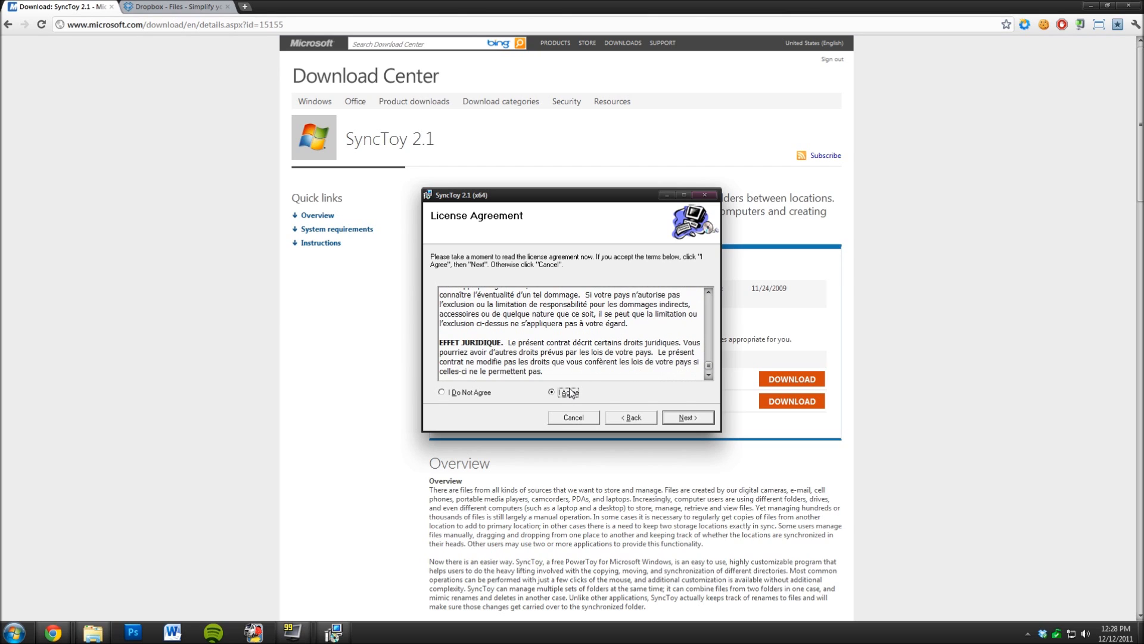
click(684, 417)
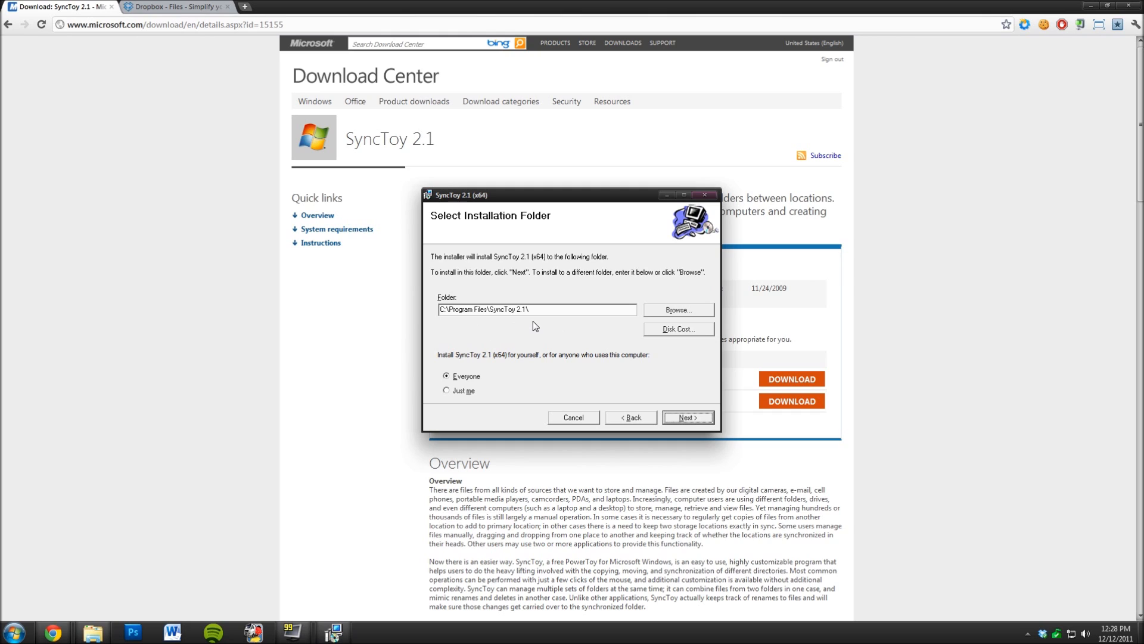
- Review the disk space requirements and install SyncToy for everyone in C:\Program Files\SyncToy 2.1\, finishing the setup wizard
click(670, 333)
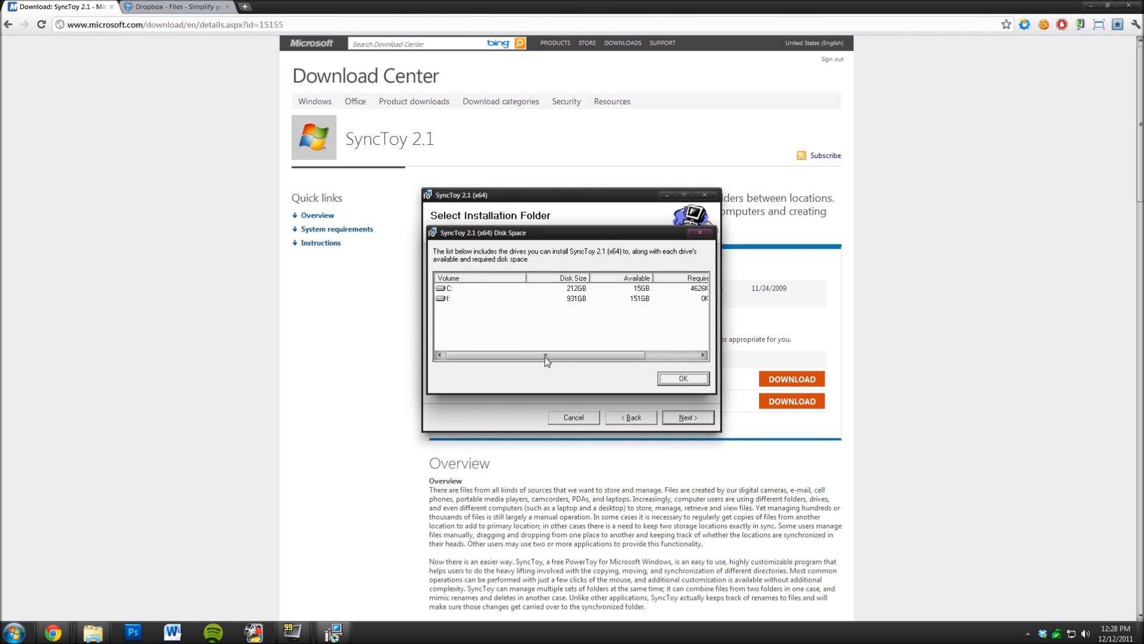
drag(551, 355, 582, 355)
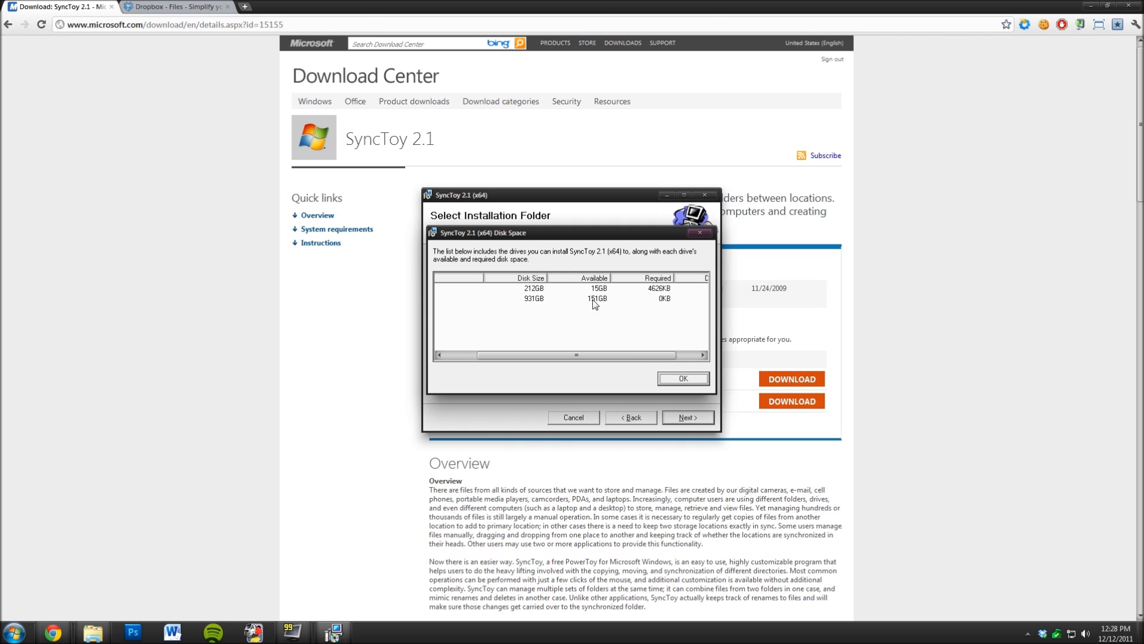
drag(625, 354, 658, 355)
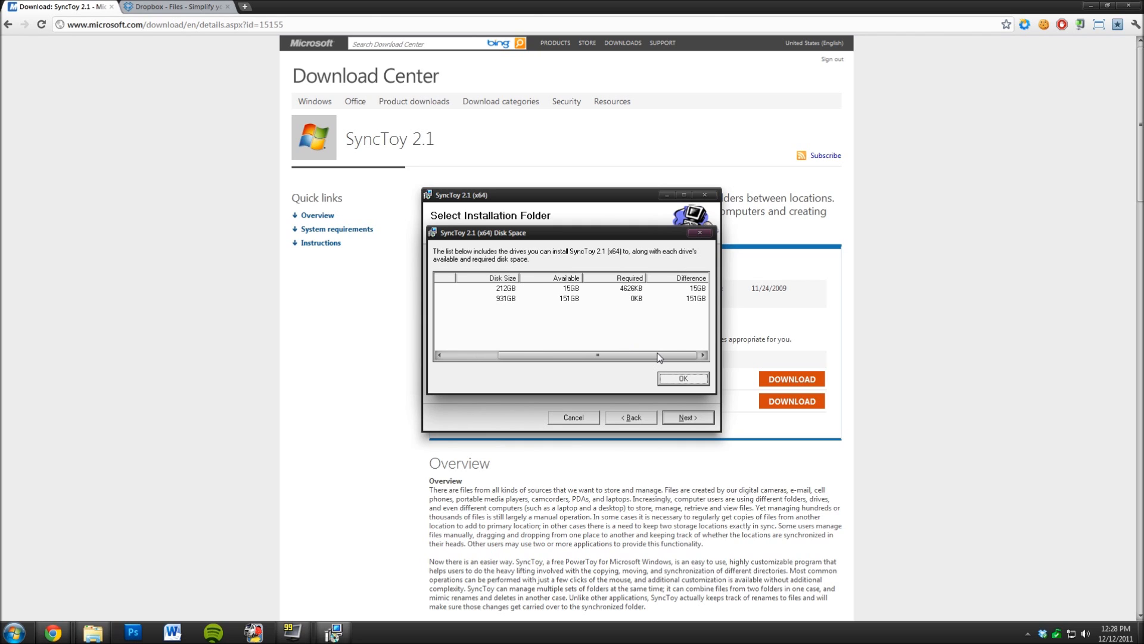
click(682, 379)
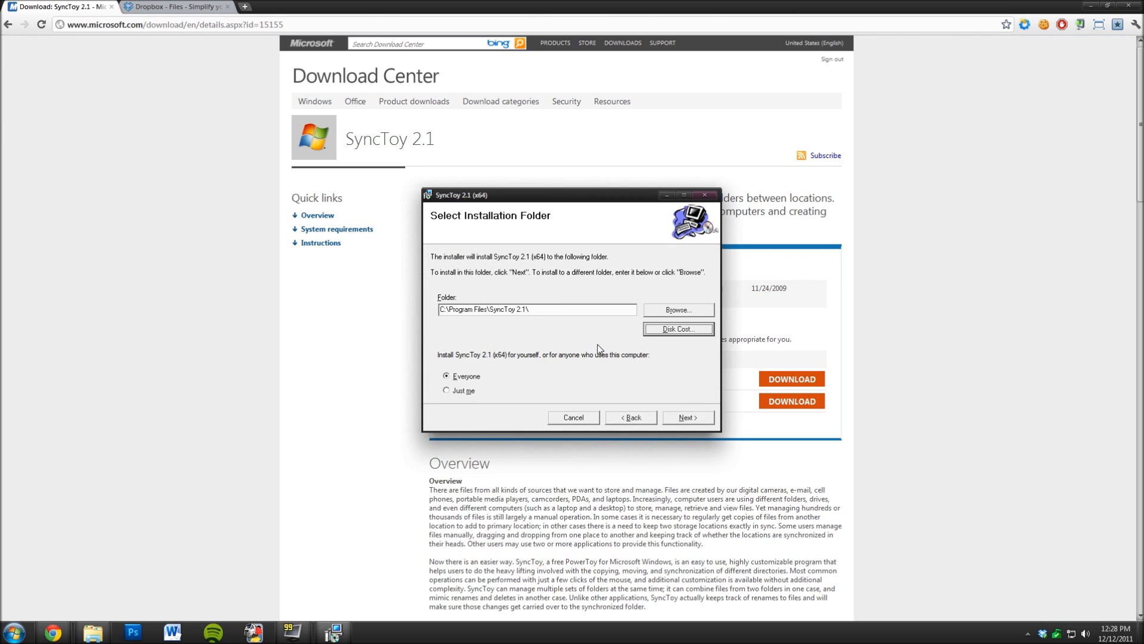
click(682, 418)
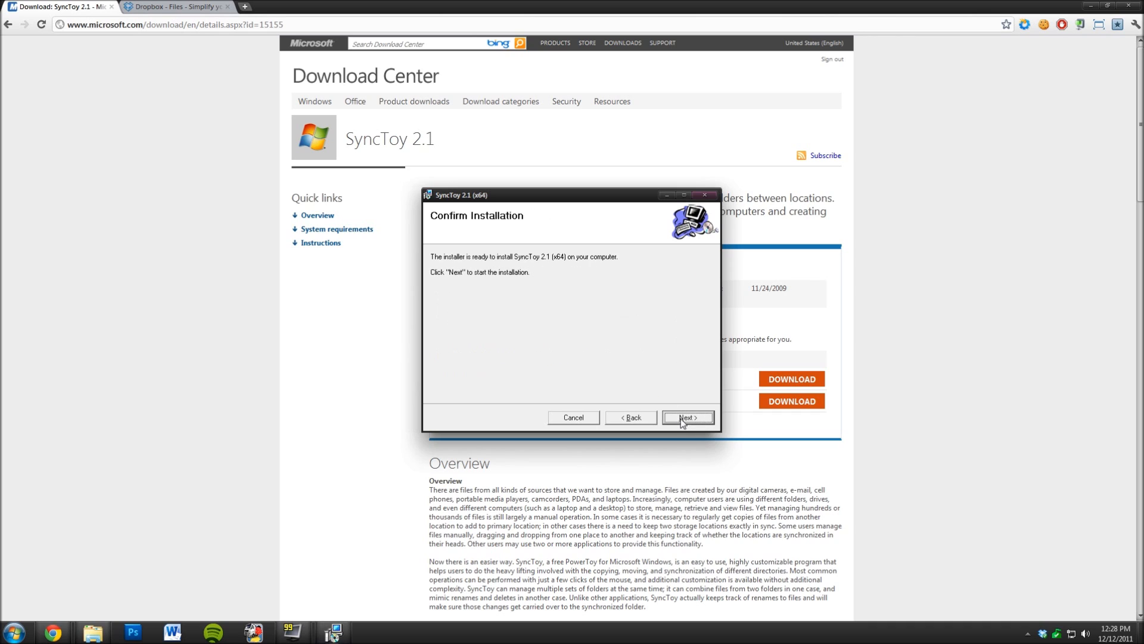
click(694, 413)
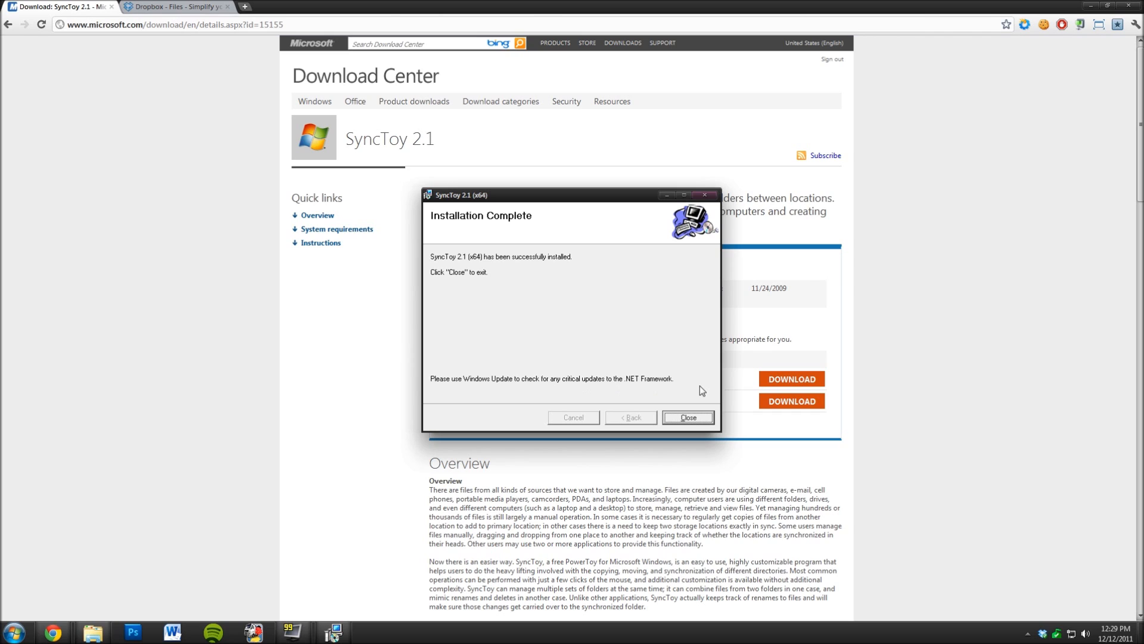
click(696, 419)
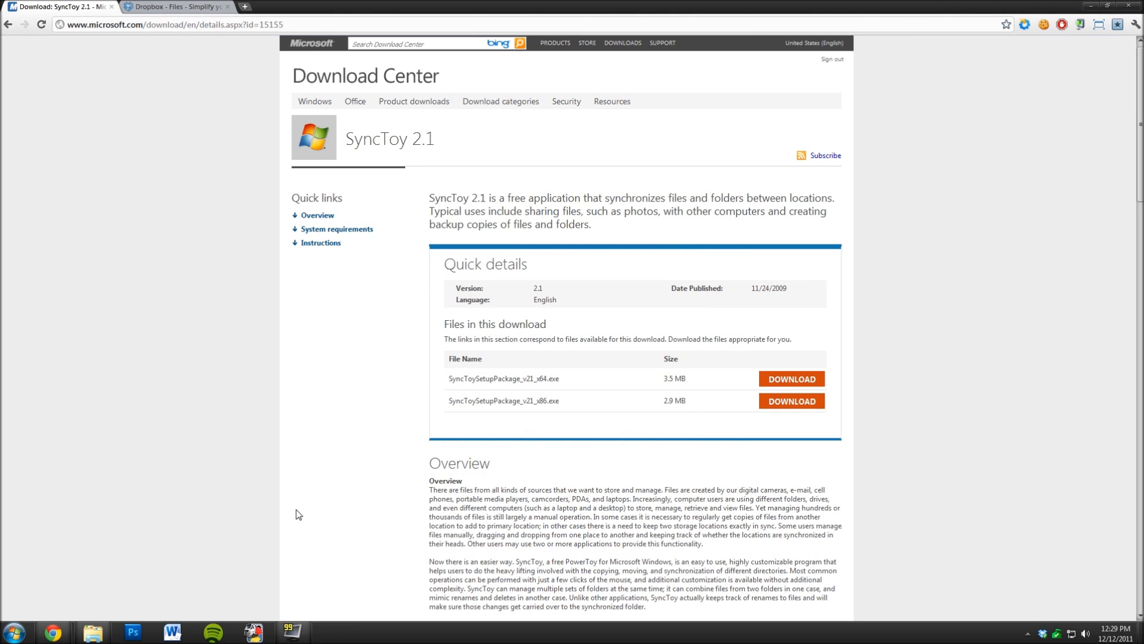
- Check for updates in Windows Update and review the available optional update without installing it
click(21, 633)
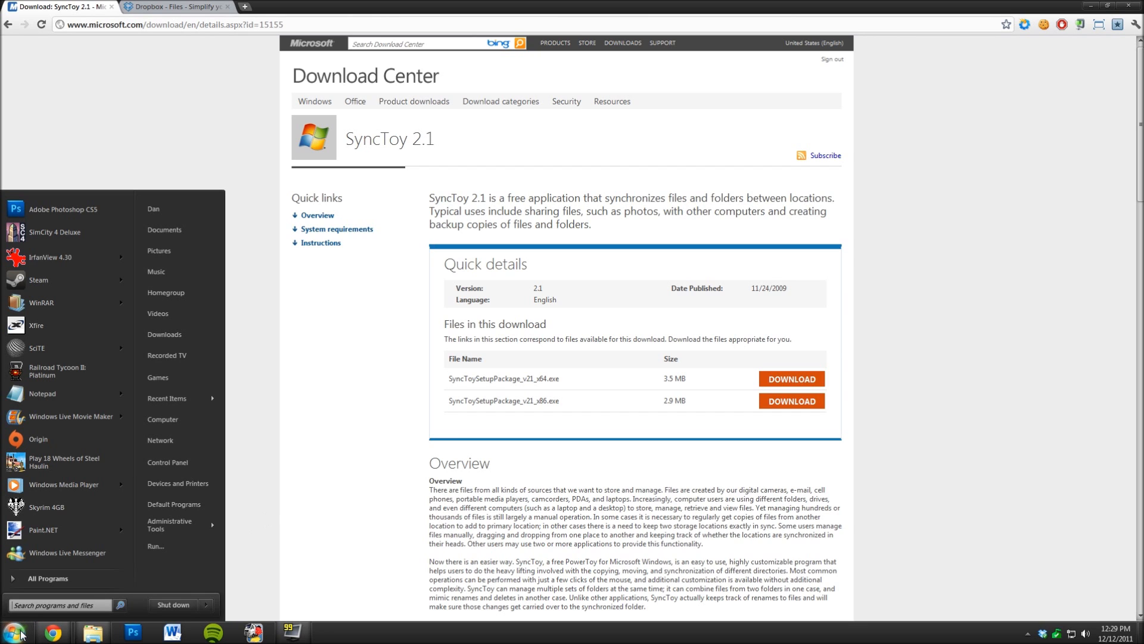
text(update)
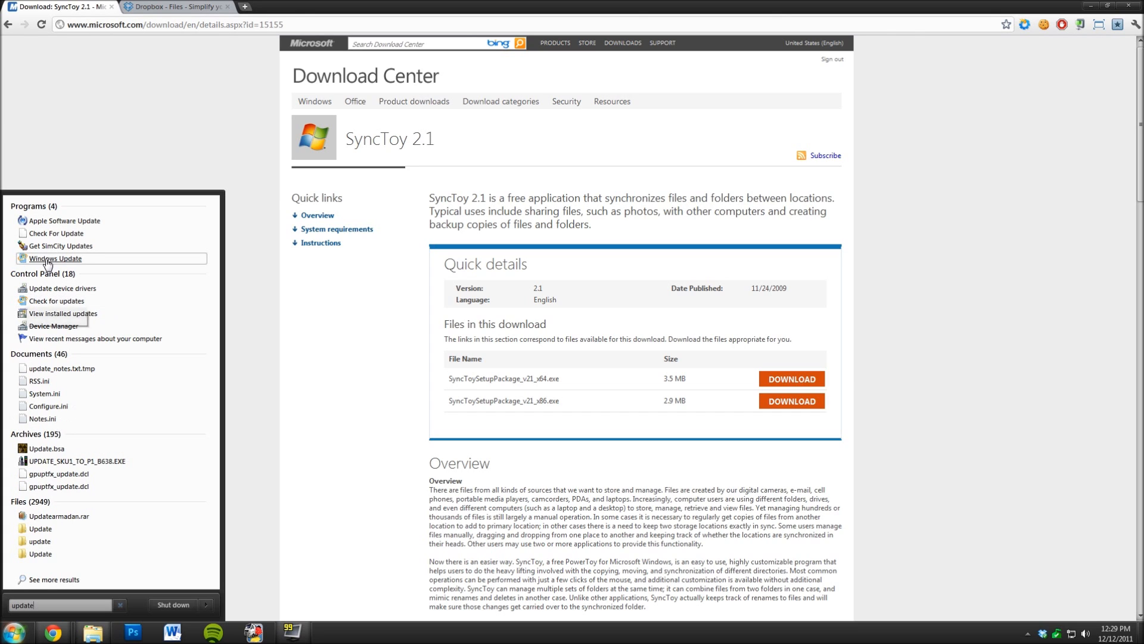
click(45, 260)
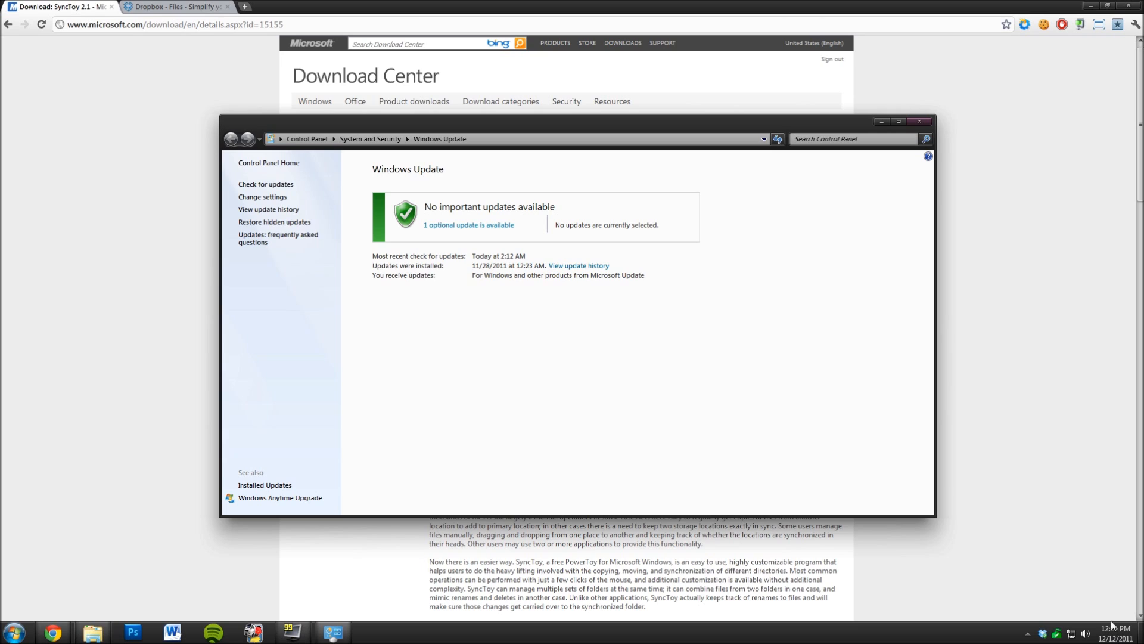
click(289, 185)
click(471, 227)
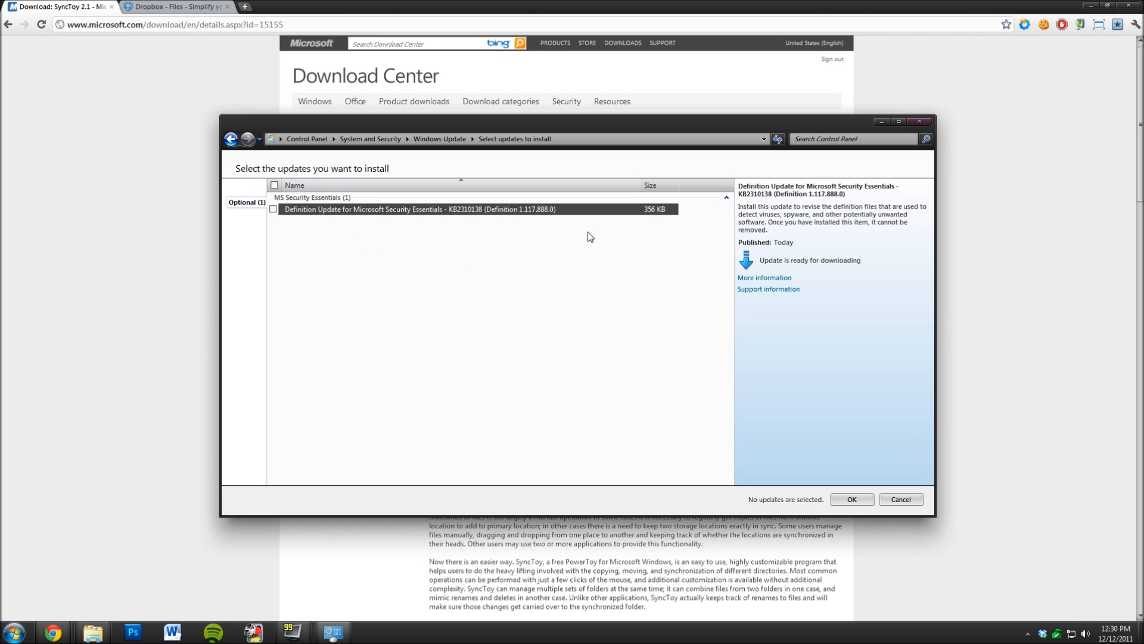
click(928, 120)
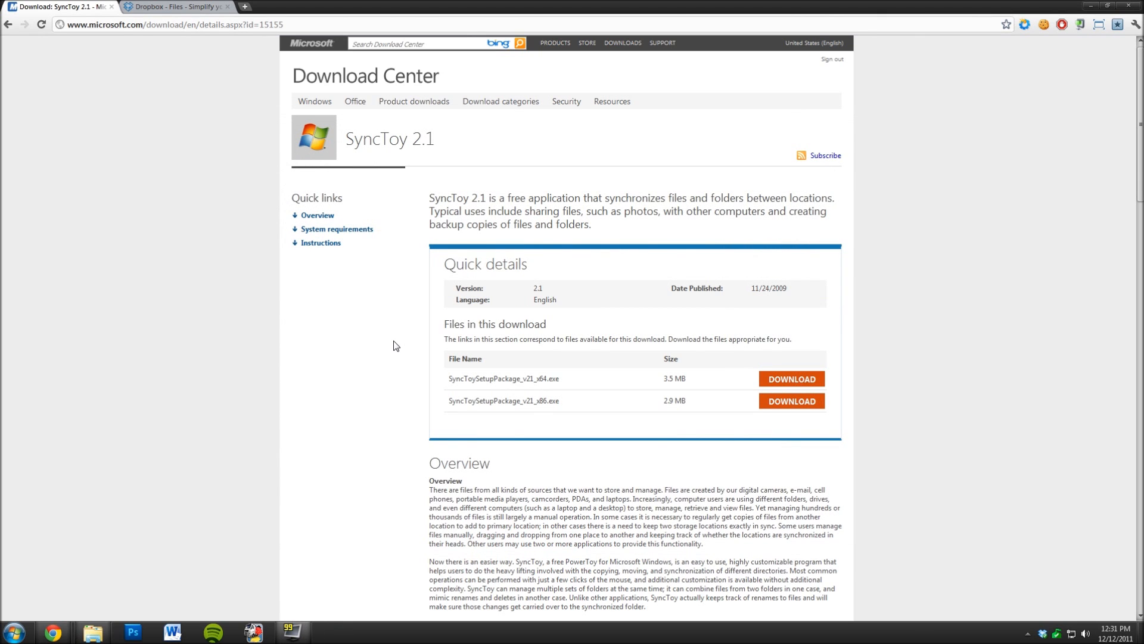
- Launch SyncToy and agree to participate anonymously in the Customer Experience Improvement Program
click(23, 631)
text(s)
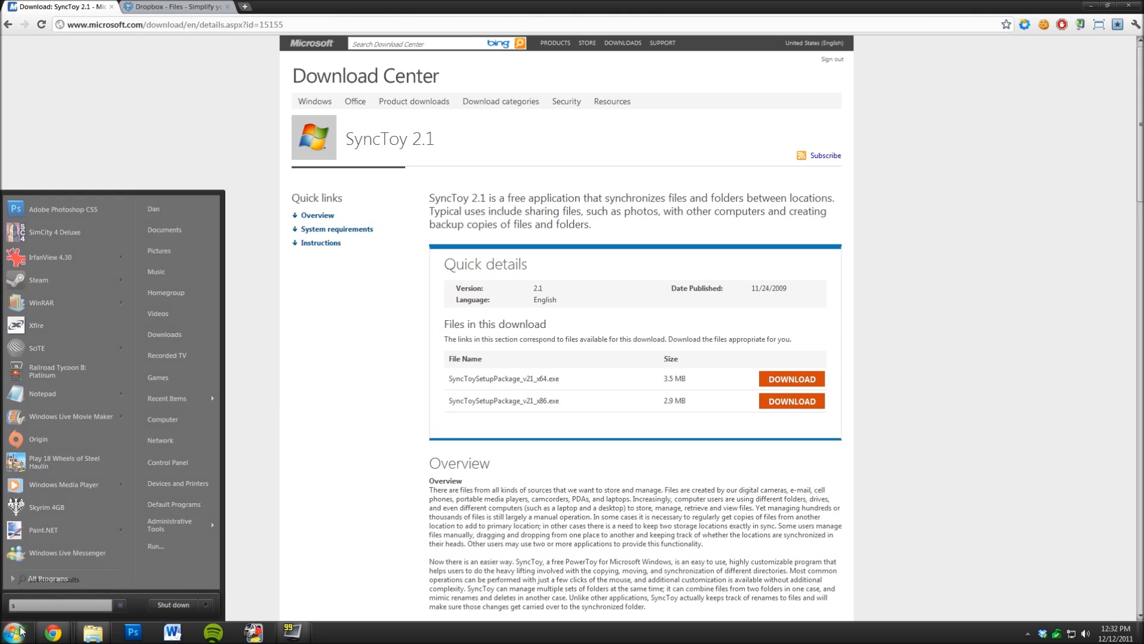
text(ynctoy)
click(46, 221)
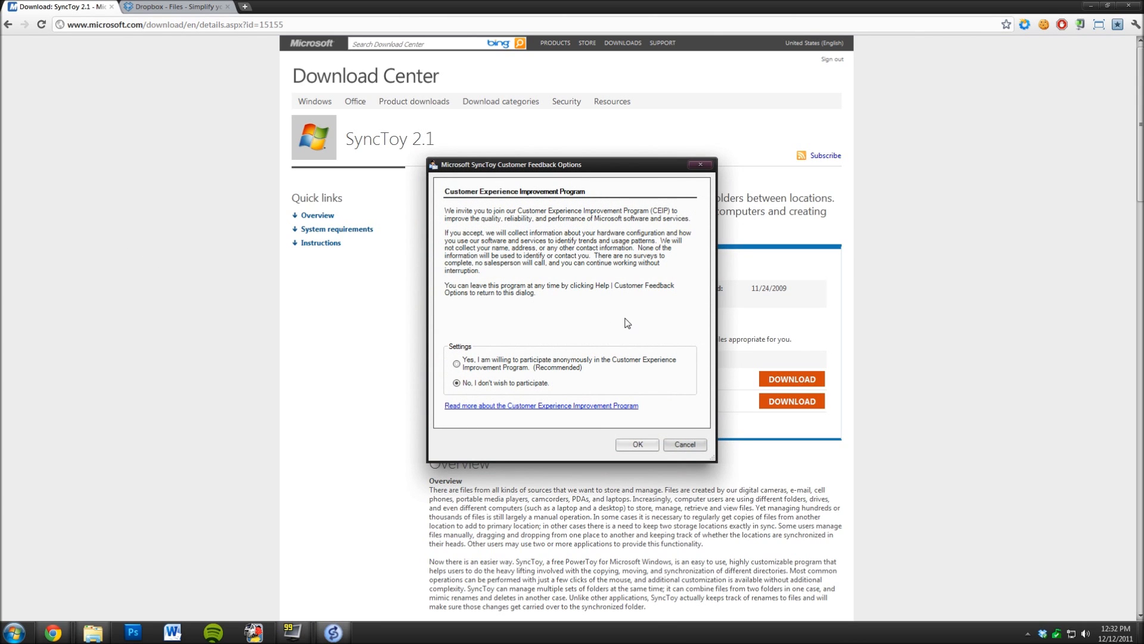
click(457, 365)
click(637, 444)
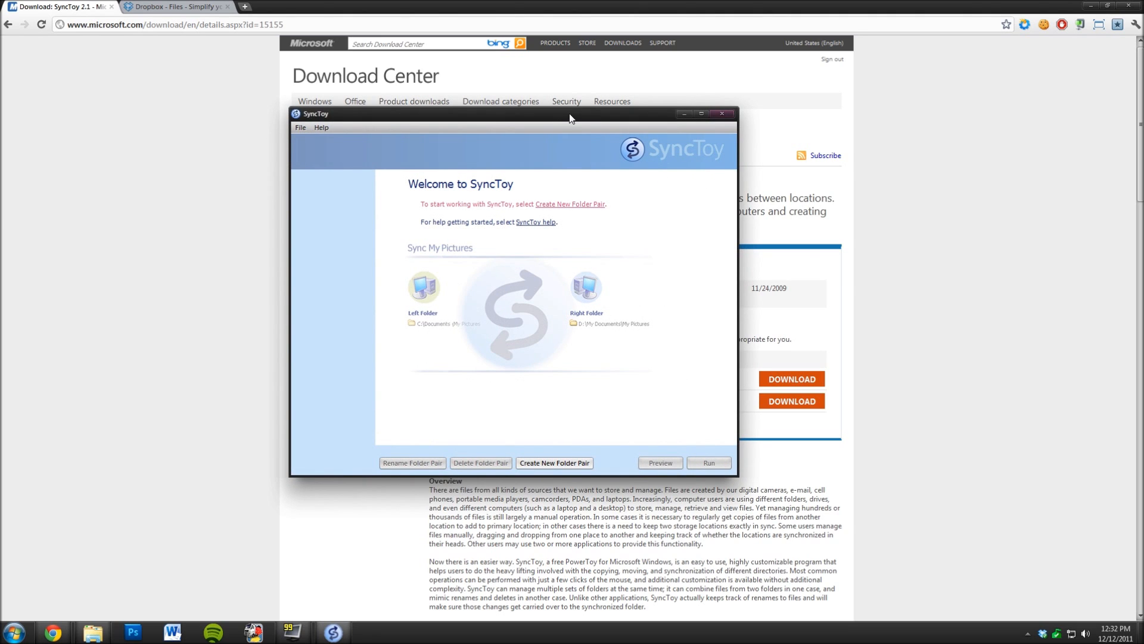
- Start a new folder pair and set its left folder to F:\Programs\GTS\German Truck Simulator\base
drag(565, 118, 632, 121)
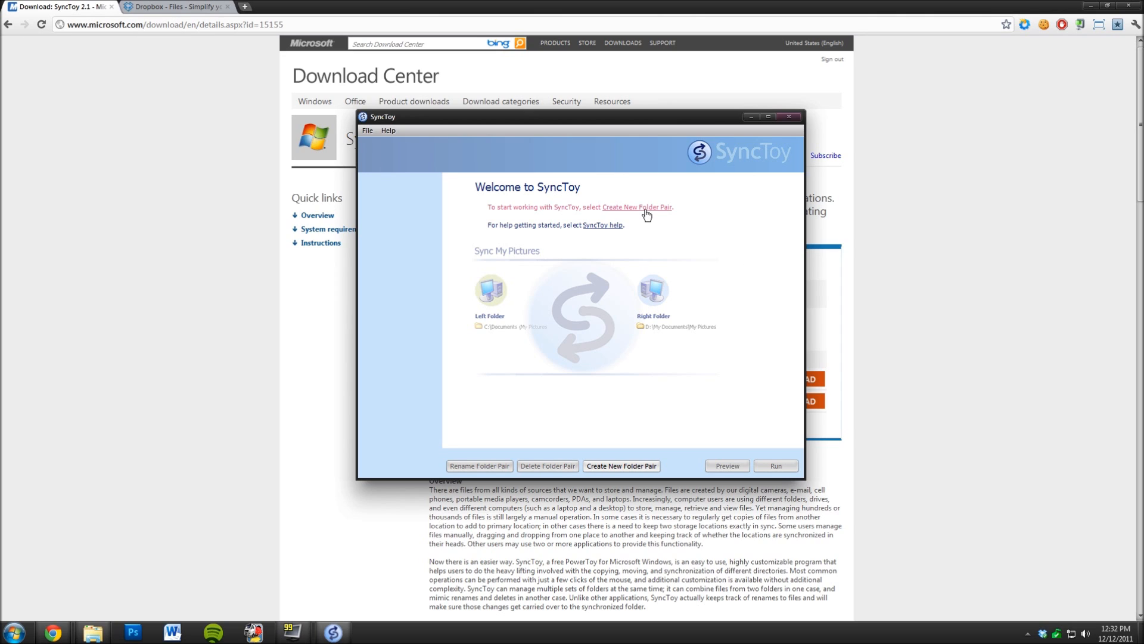
click(620, 468)
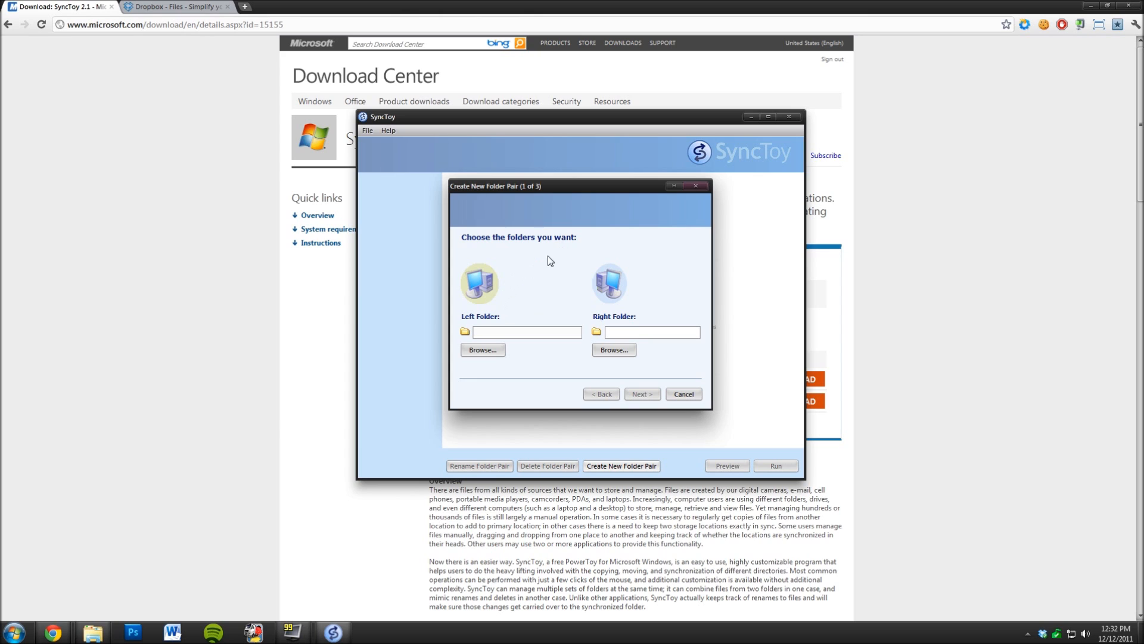
click(494, 349)
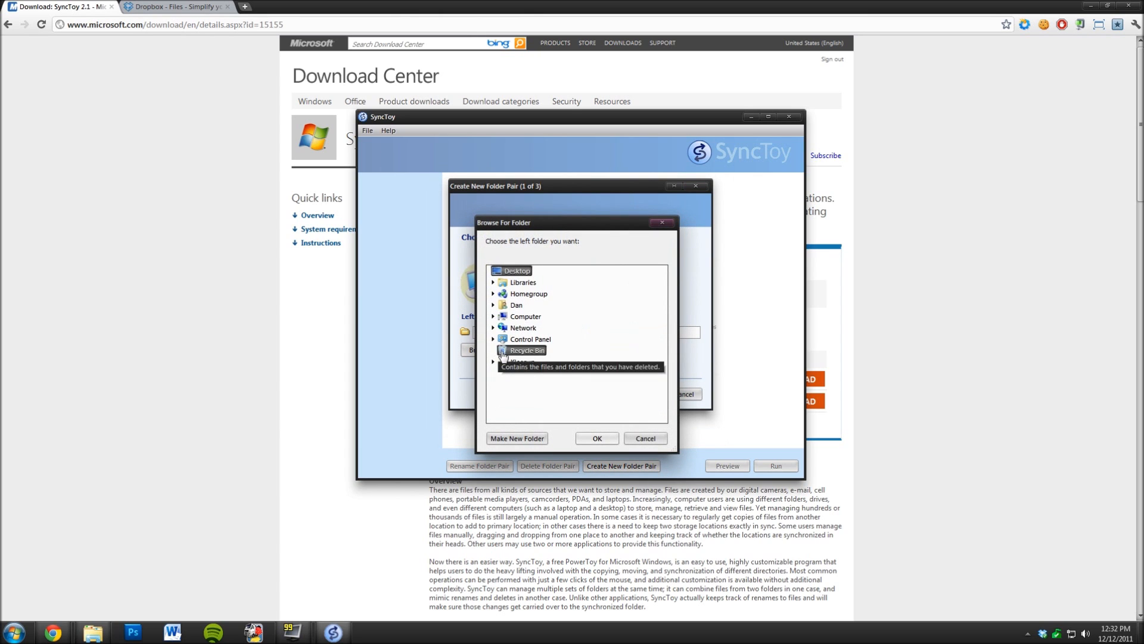
click(494, 317)
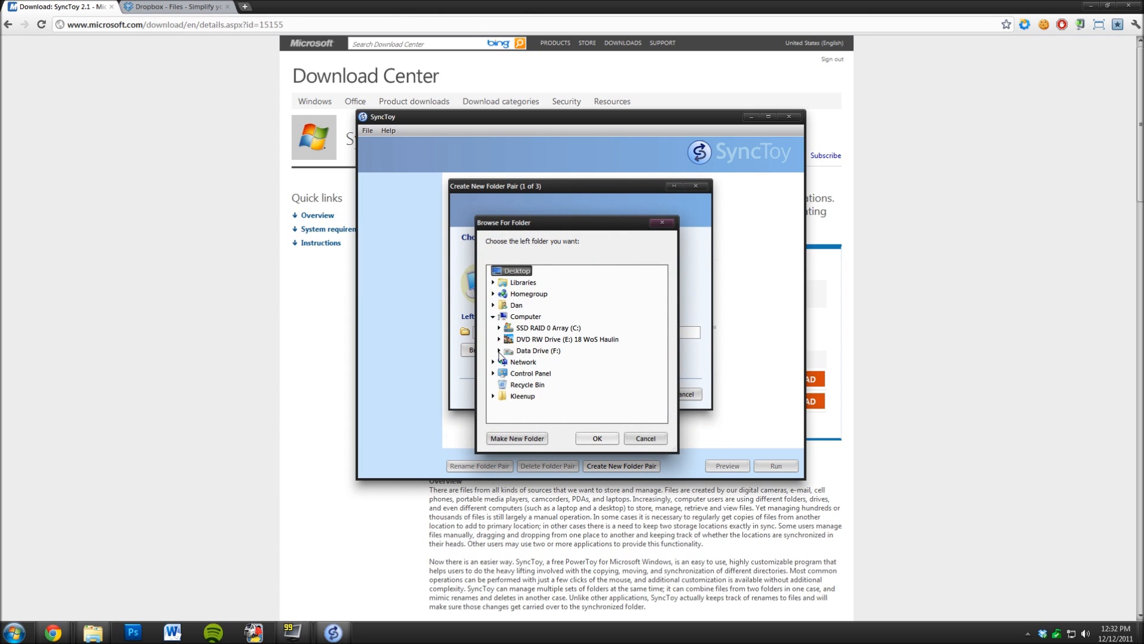
click(498, 350)
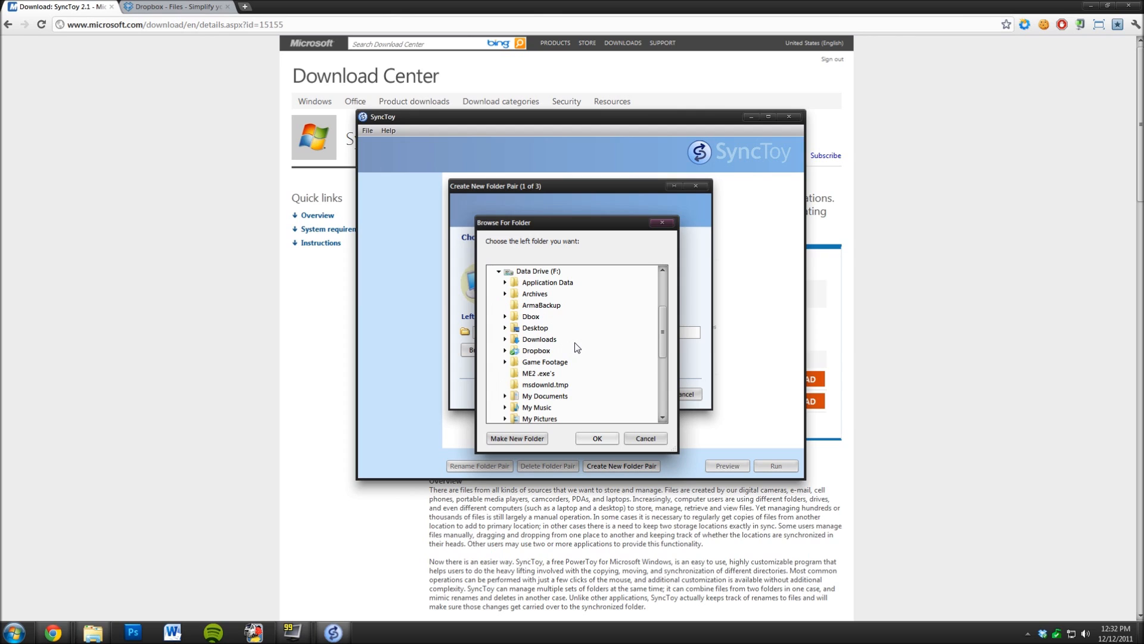
scroll(577, 347, down, 4)
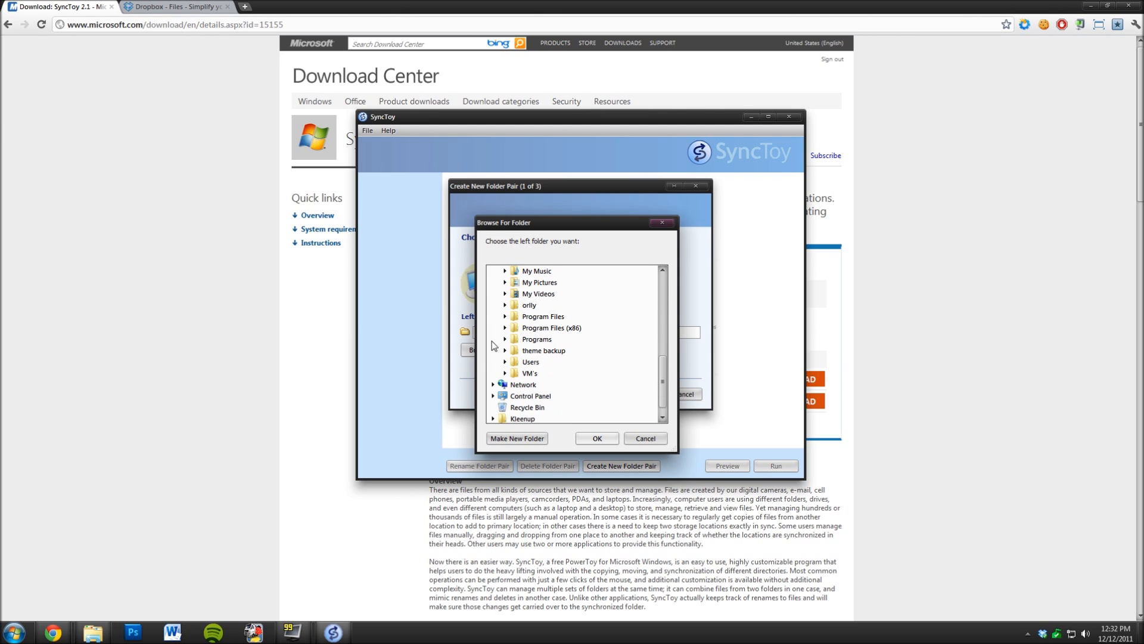
click(509, 341)
scroll(574, 343, down, 8)
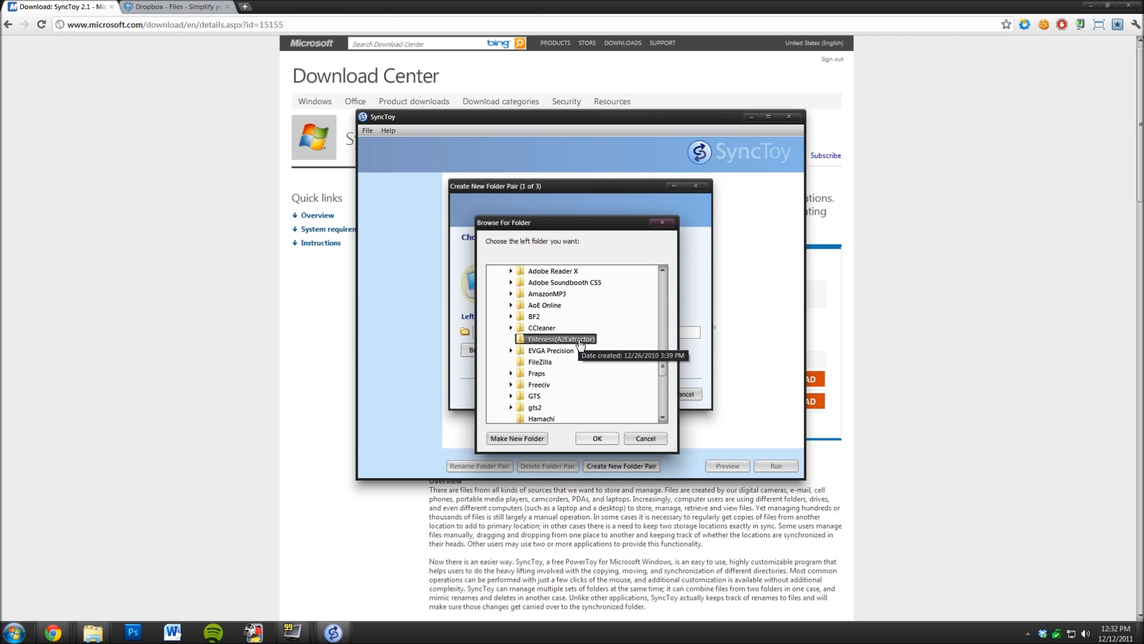
double_click(524, 363)
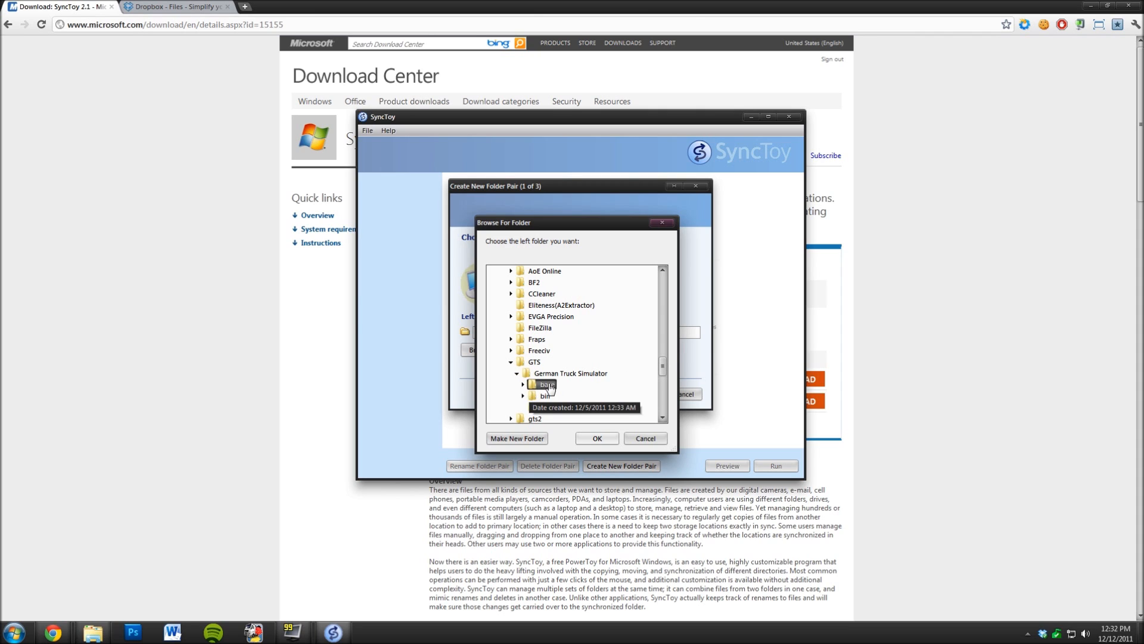
click(523, 386)
click(559, 396)
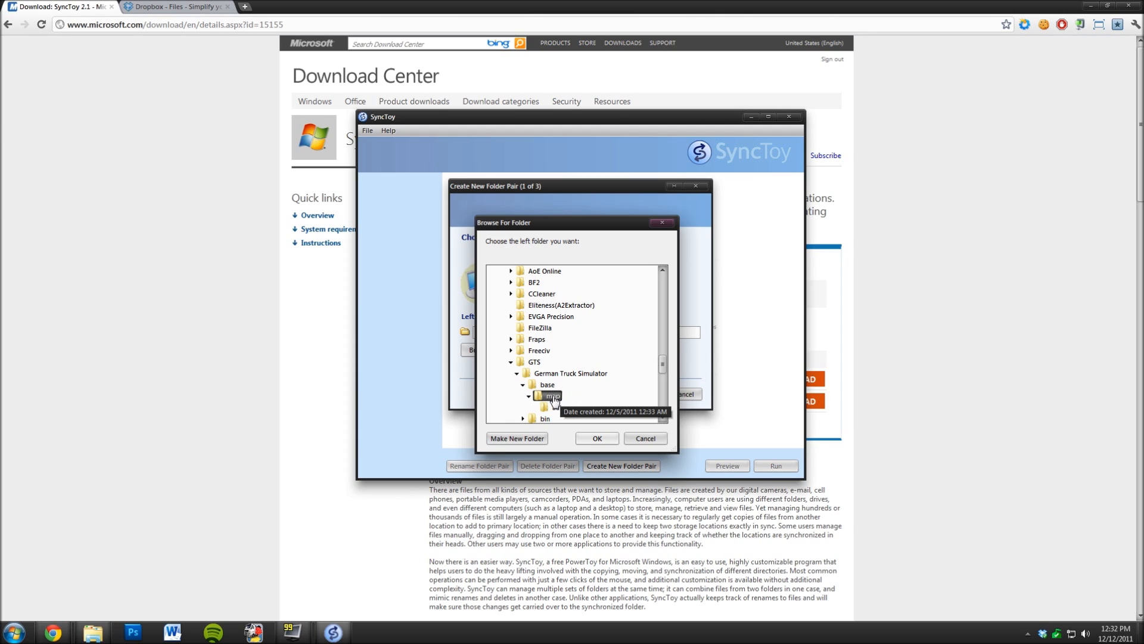
click(548, 386)
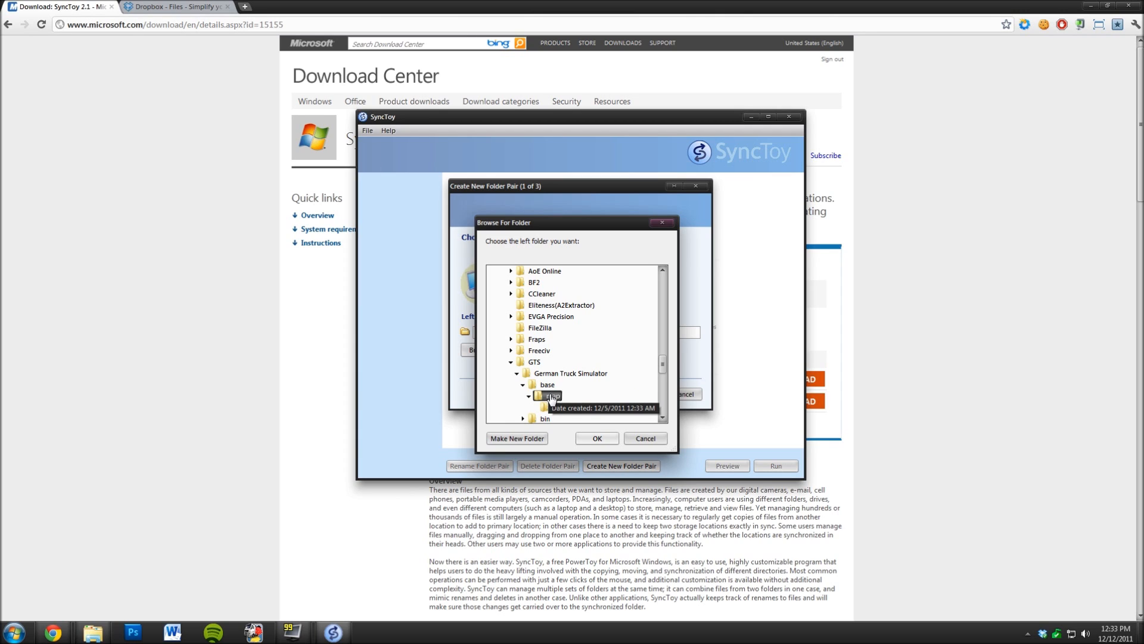
click(598, 439)
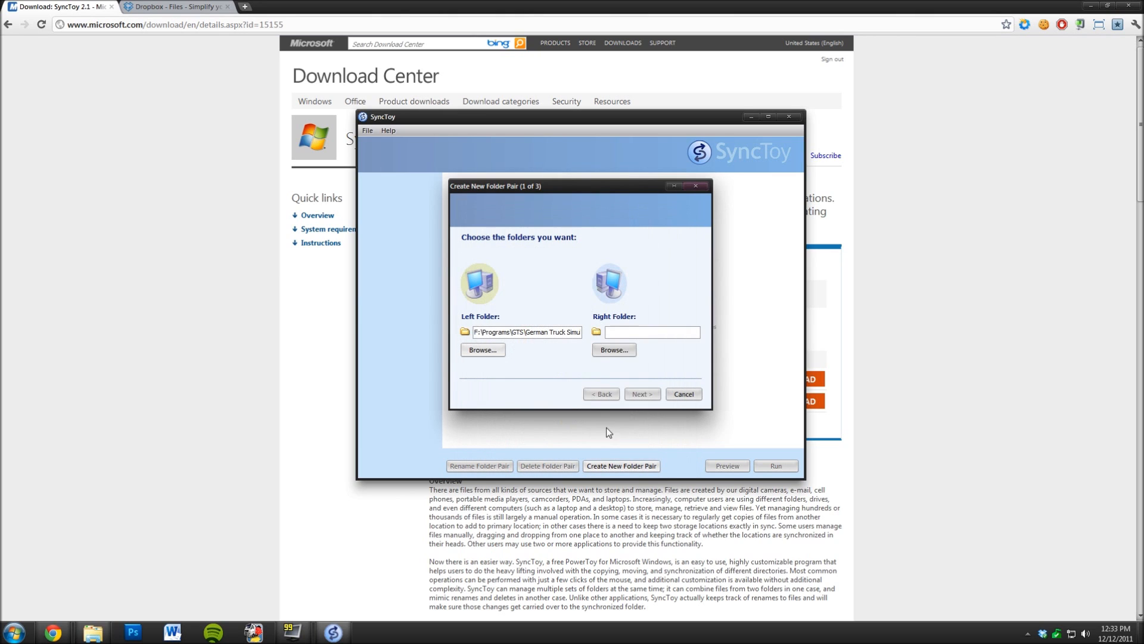
- Set the new pair's right folder to F:\Dropbox\GTSAE Workspace\Map
click(615, 351)
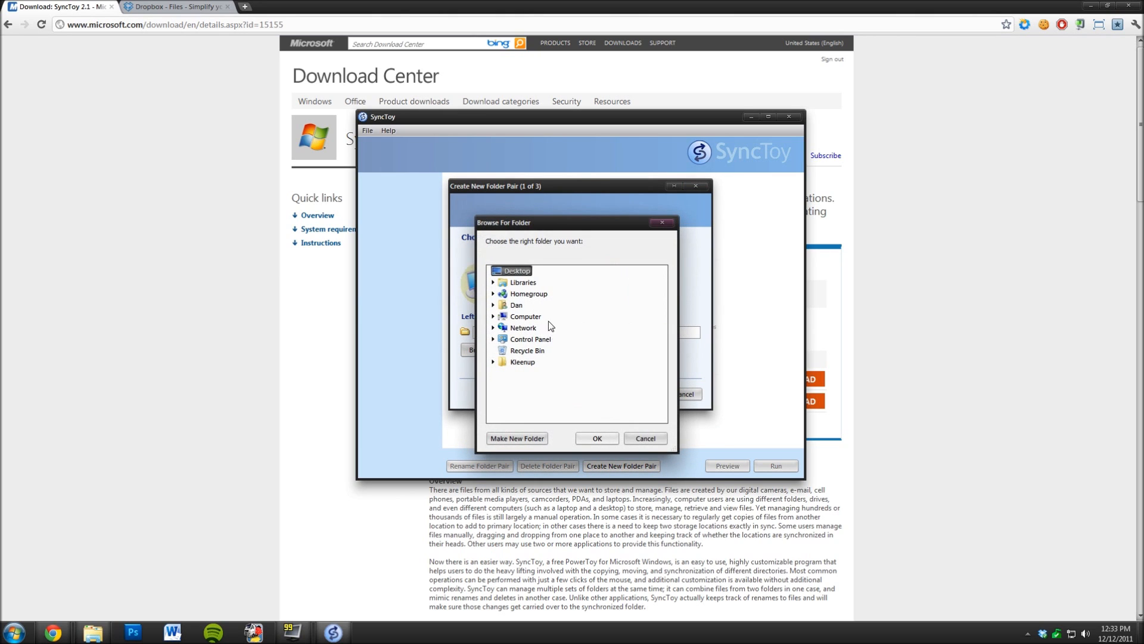
click(493, 317)
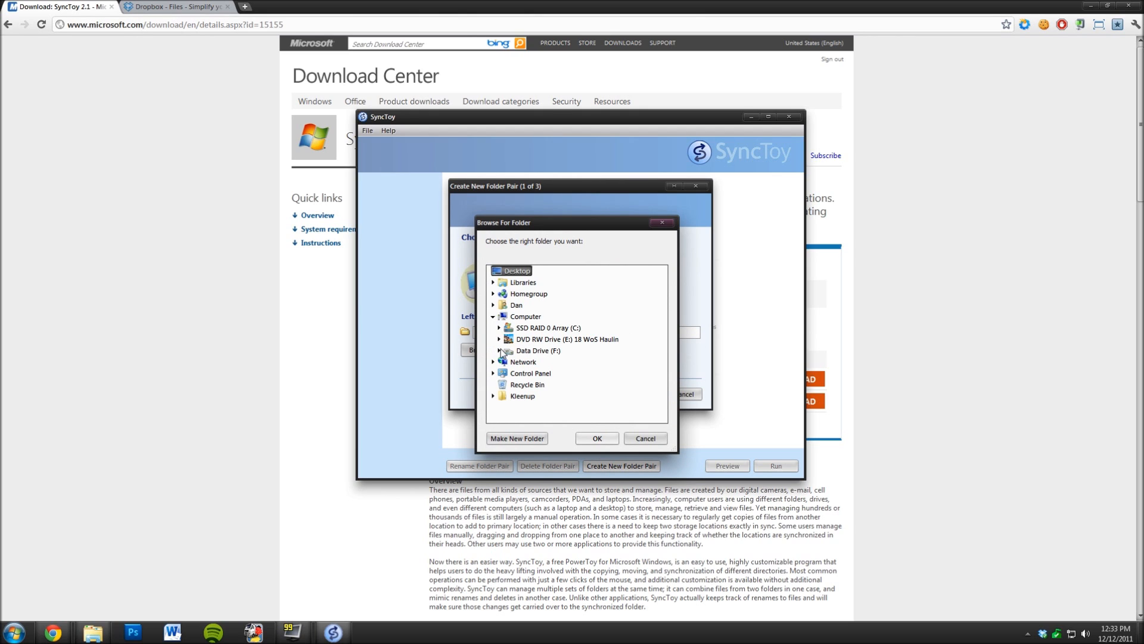
click(499, 350)
click(506, 351)
click(511, 373)
click(543, 384)
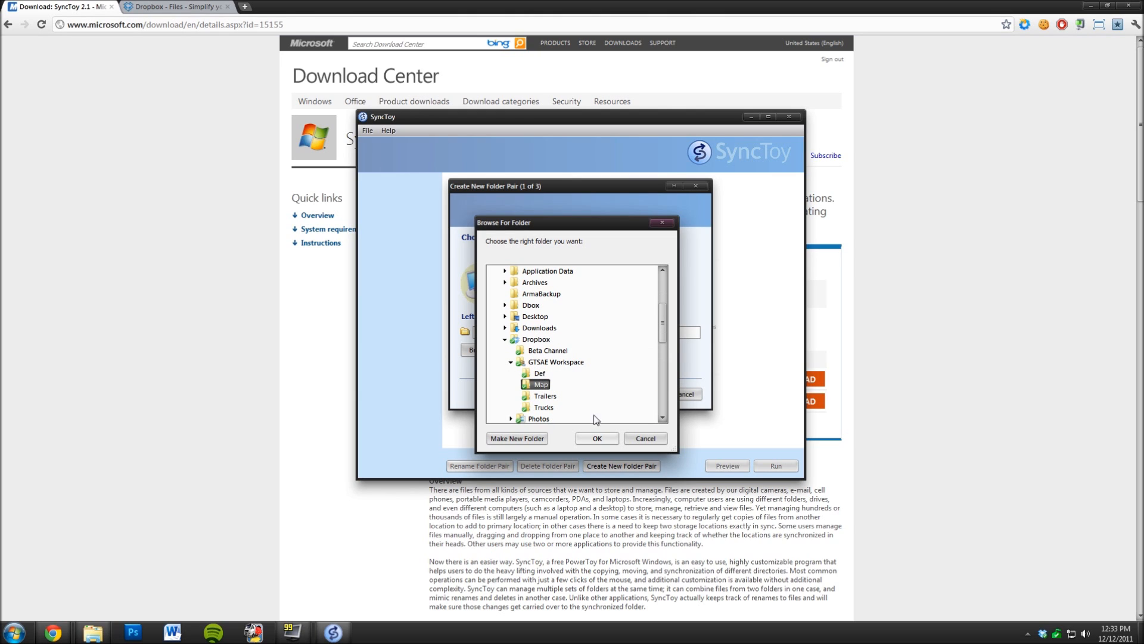
click(598, 440)
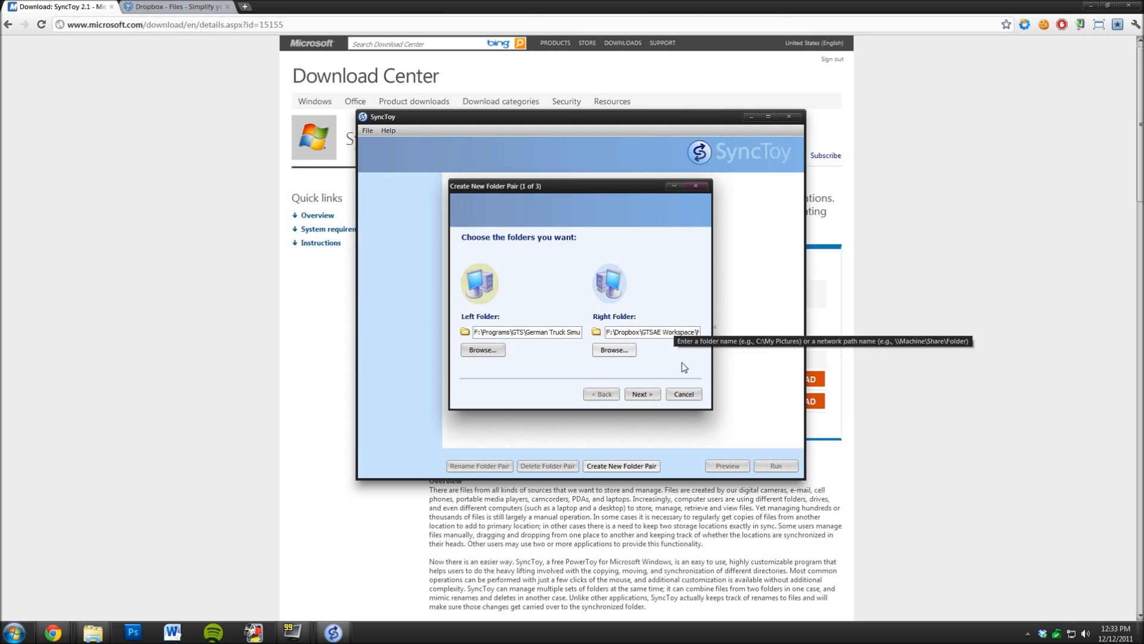
- Set the folder pair's action to Contribute and recheck the chosen left and right folder paths
click(641, 397)
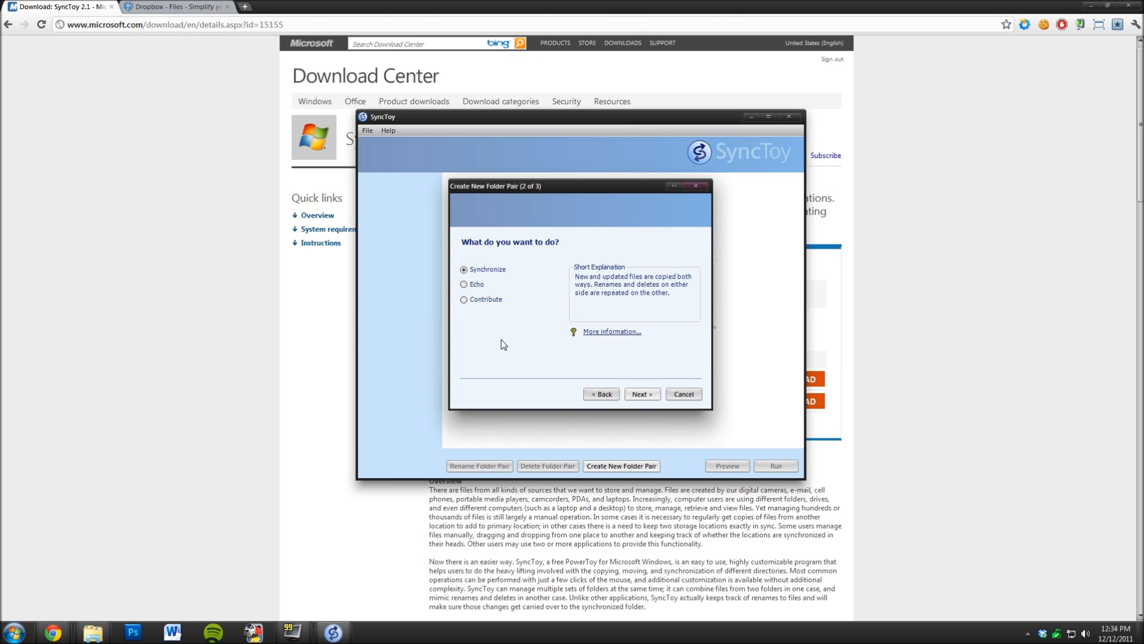
click(476, 285)
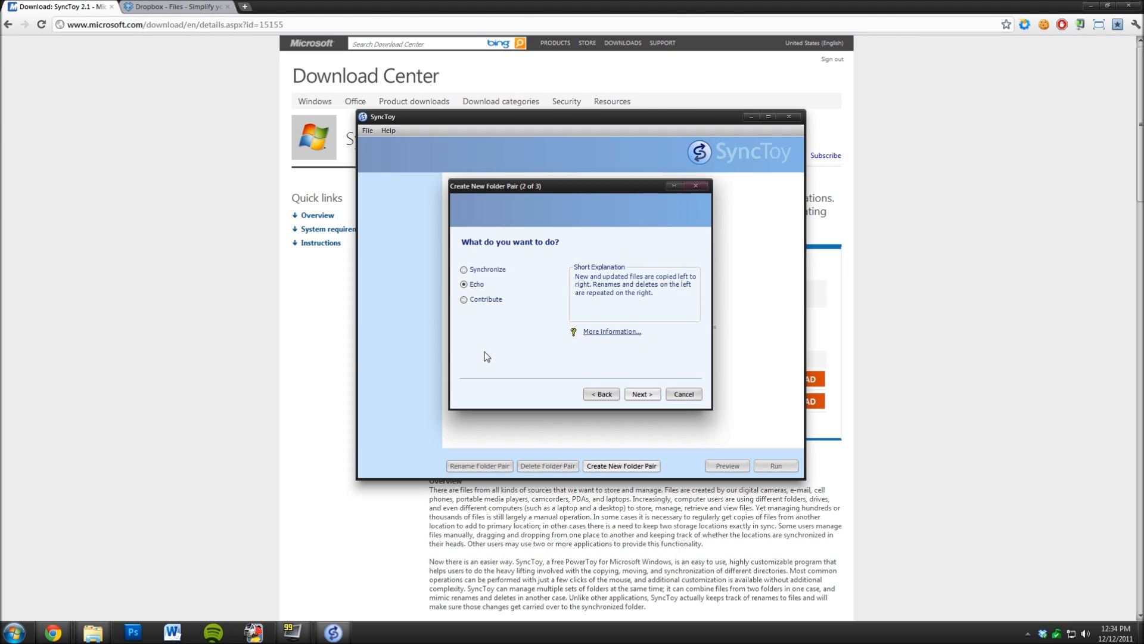
click(464, 301)
click(599, 394)
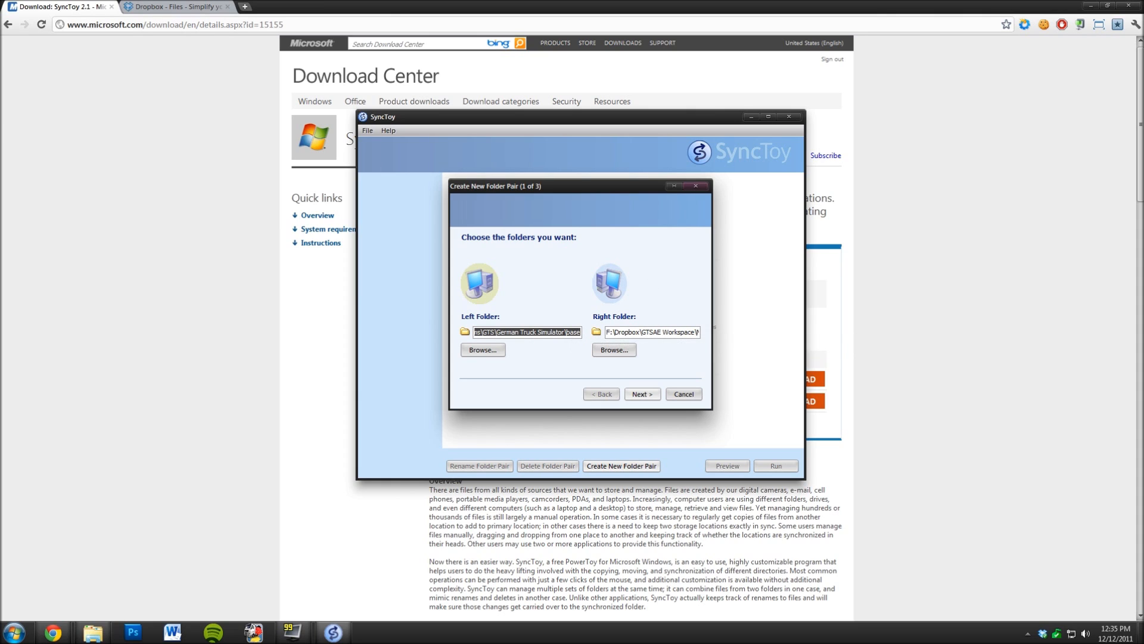
click(574, 332)
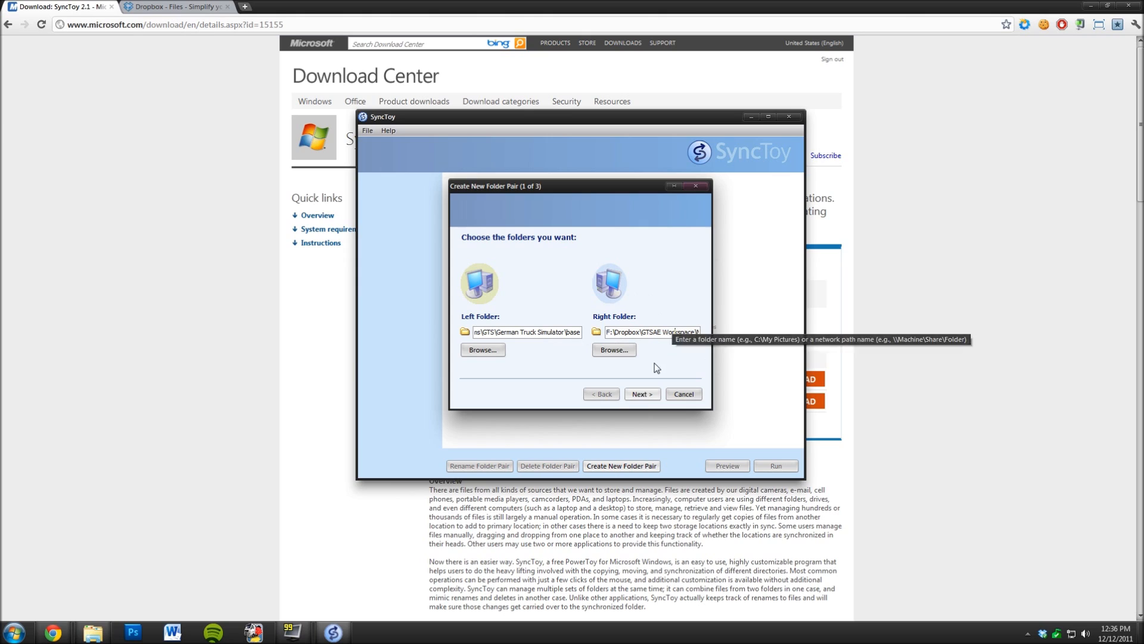
click(648, 395)
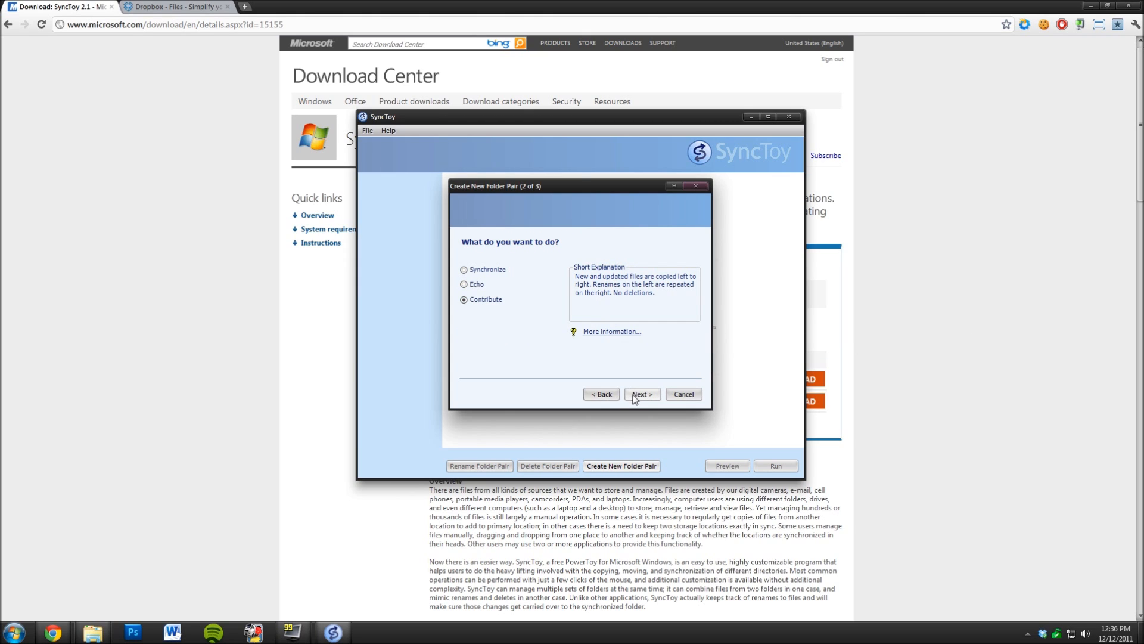
click(643, 396)
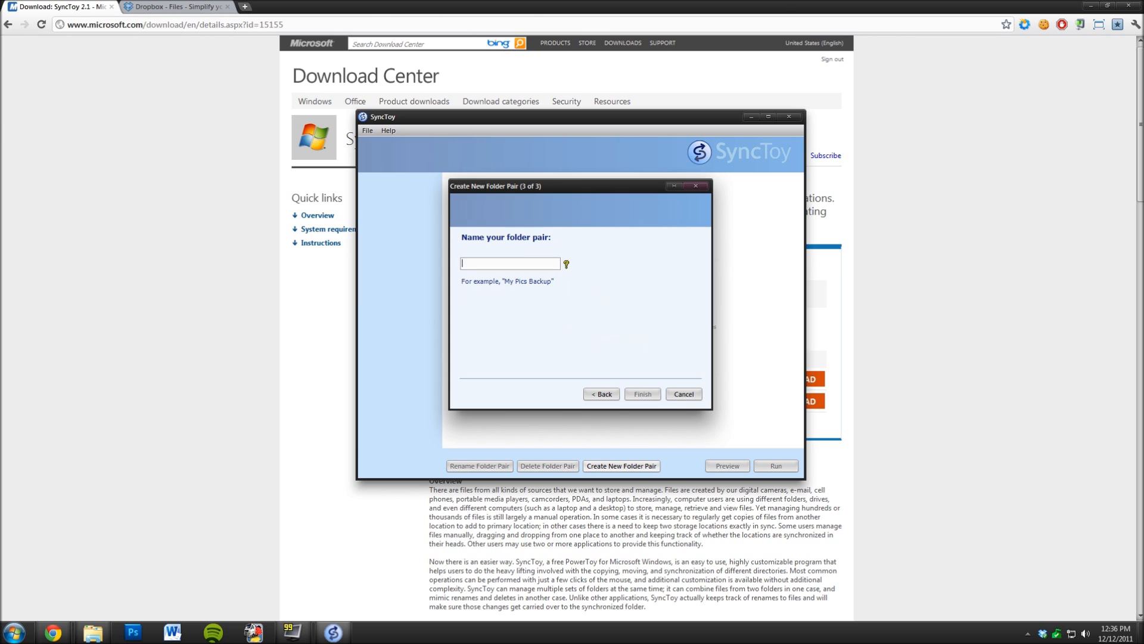
- Name the folder pair Dropbox Map Sync and finish creating it
drag(586, 187, 649, 222)
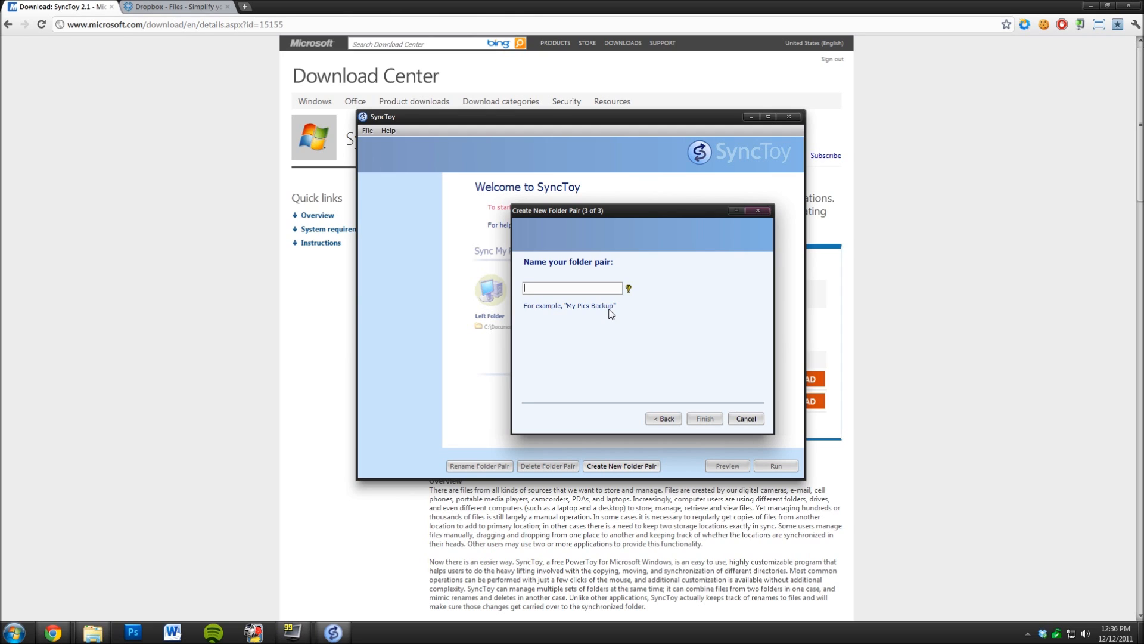
text(Dropbox)
text(Map Sync)
click(704, 419)
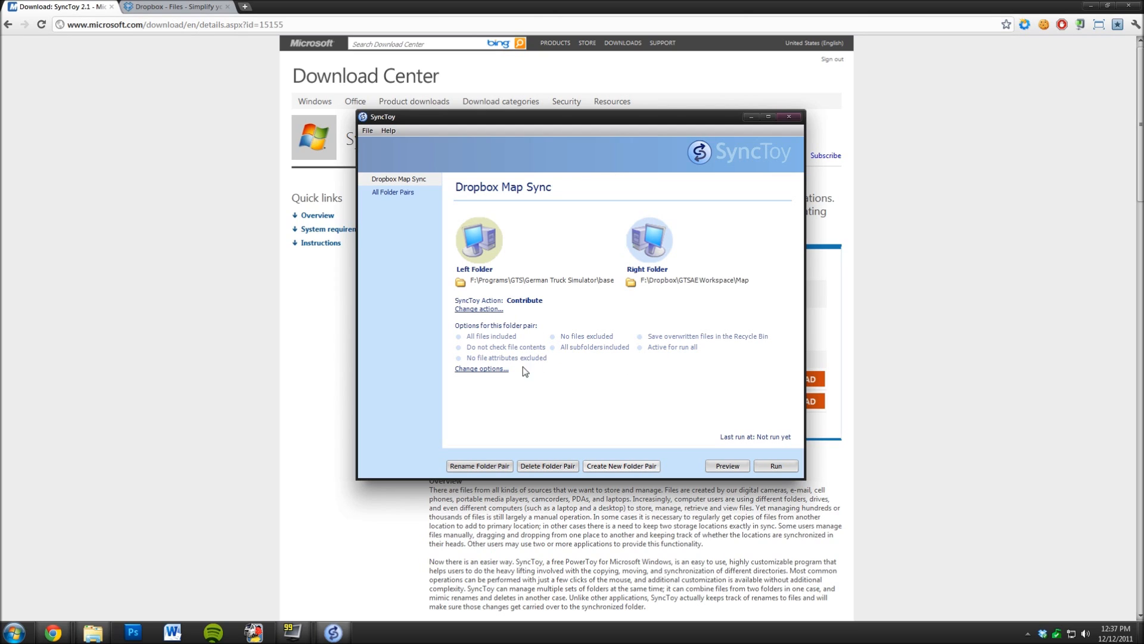
- Check the file types in the base folder in Windows Explorer and limit the folder pair's included files to *.scs
click(498, 370)
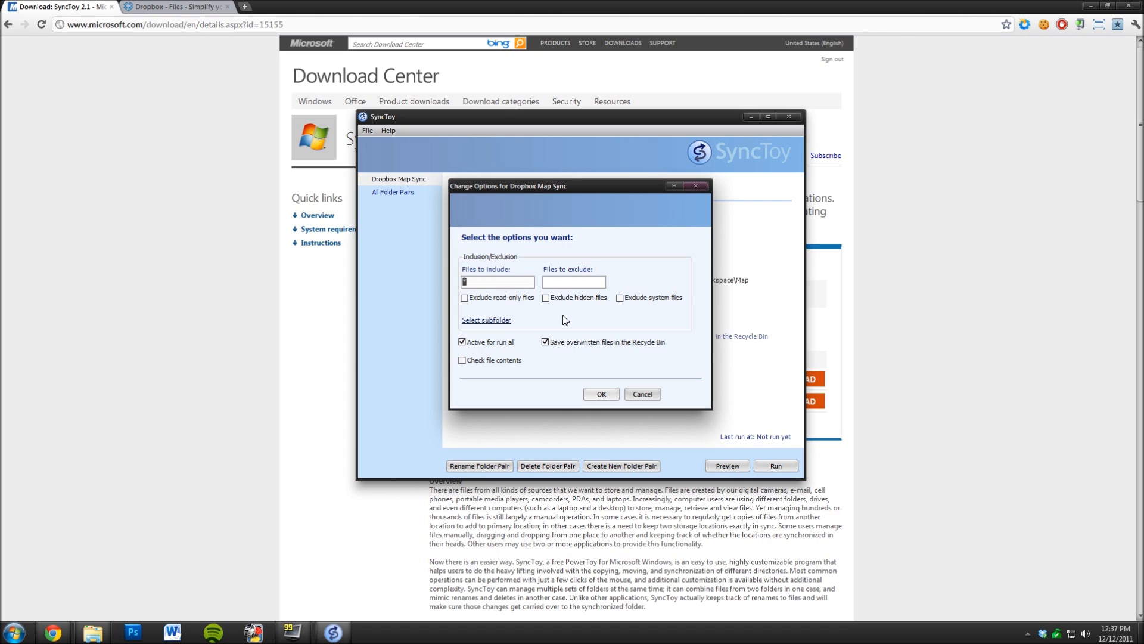
click(92, 633)
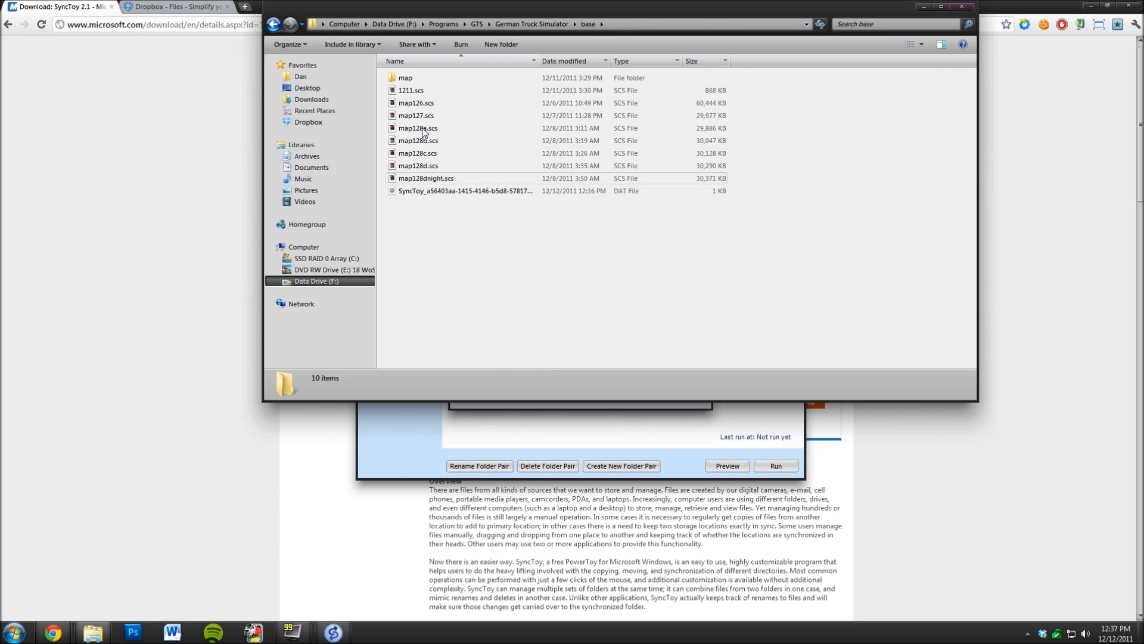
double_click(405, 79)
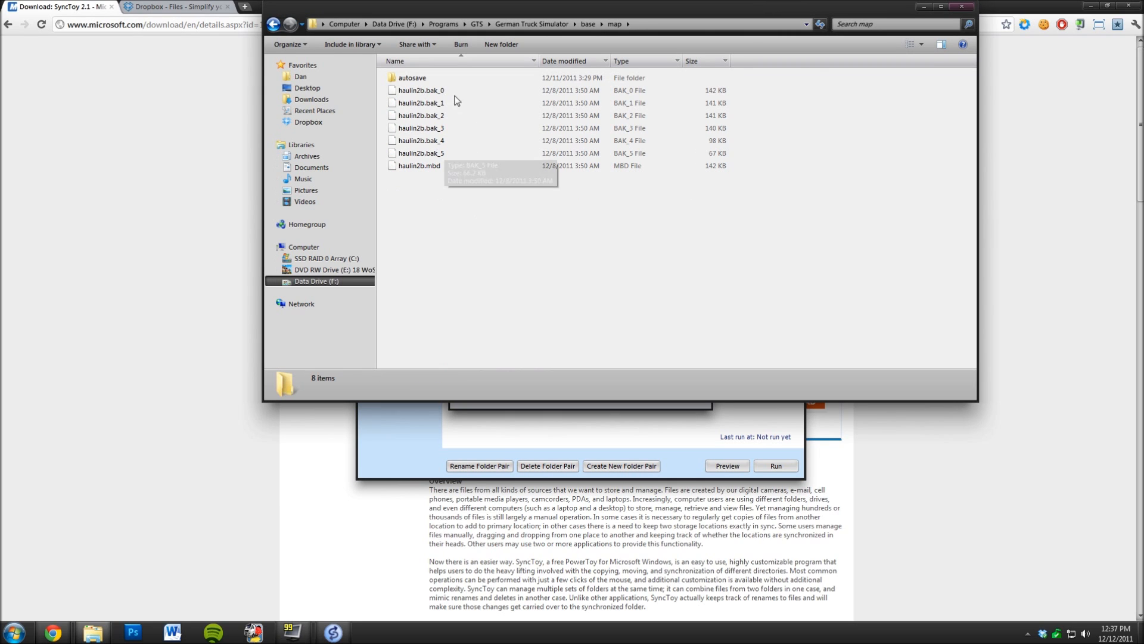
click(273, 24)
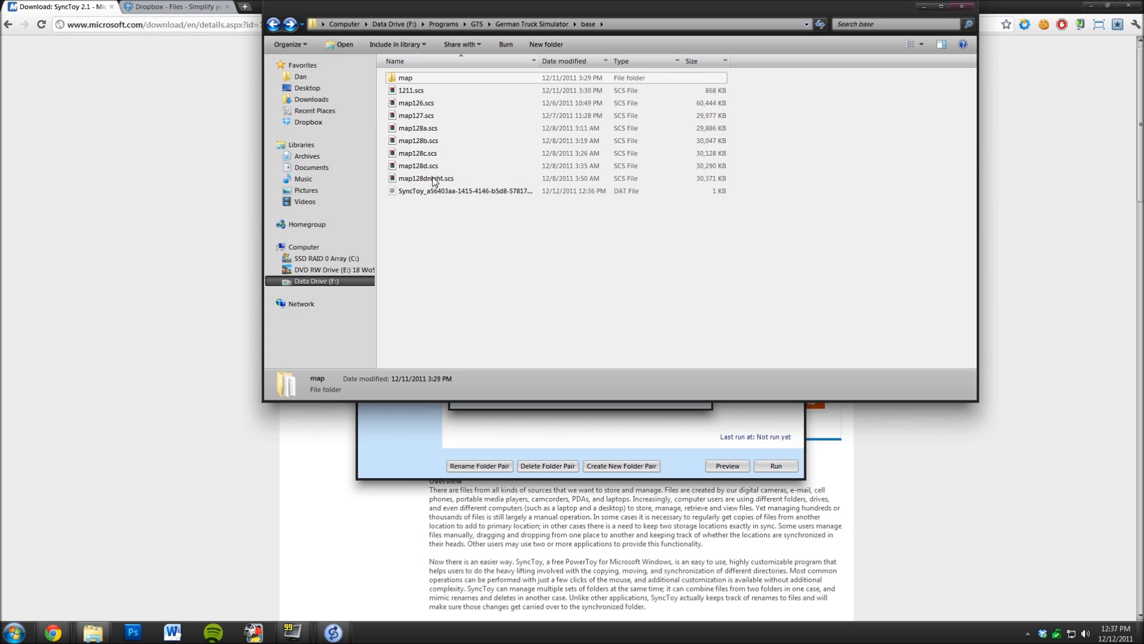
click(924, 6)
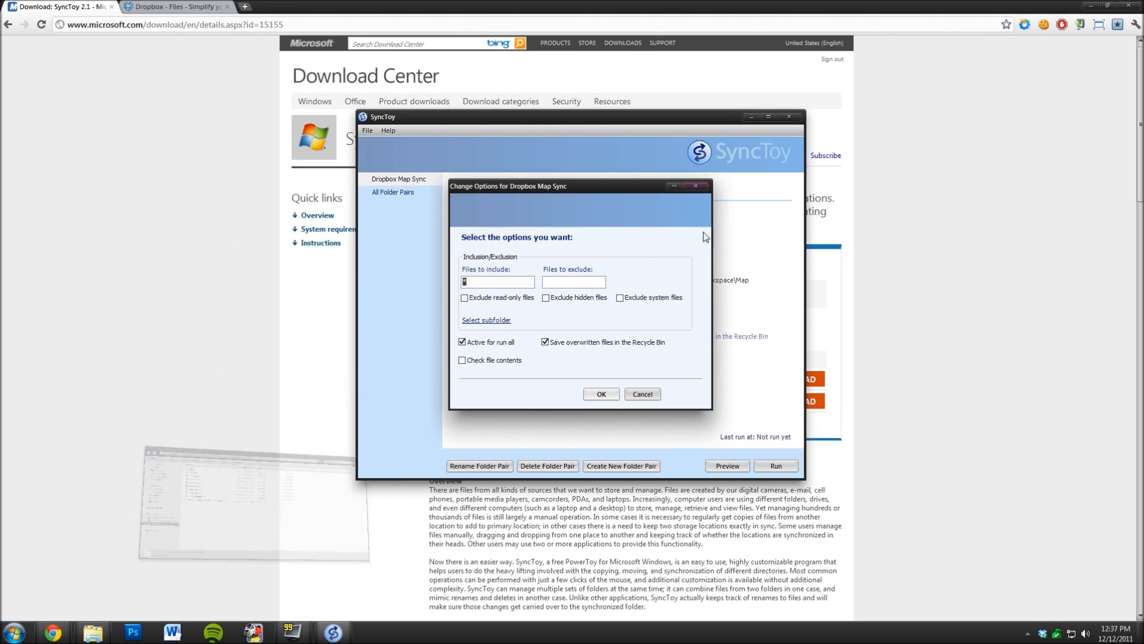
click(466, 281)
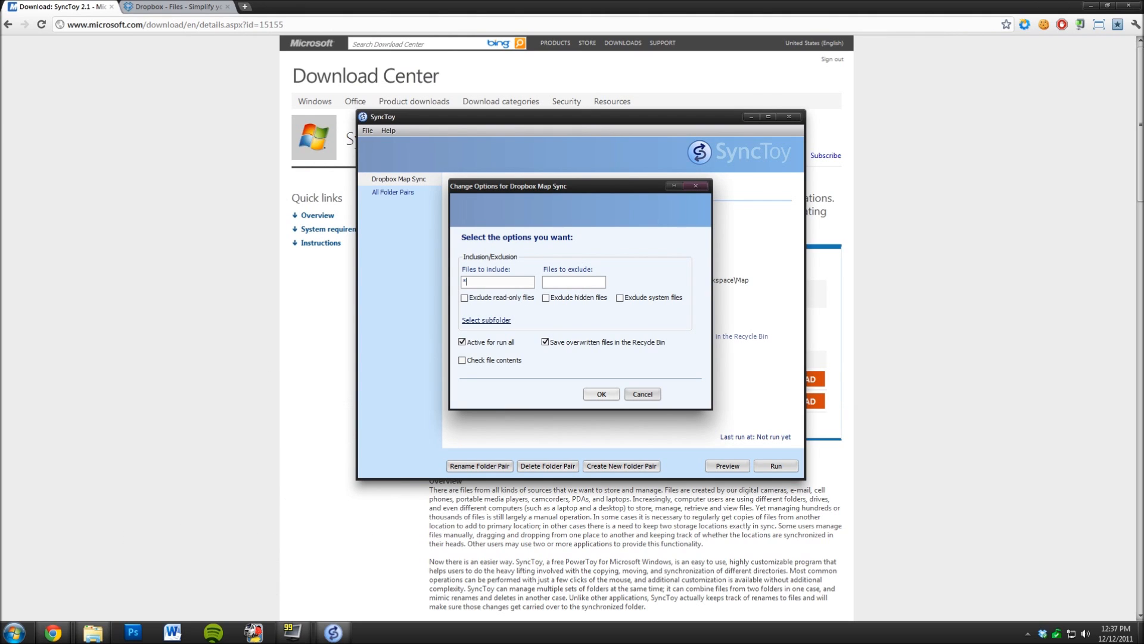
key(BackSpace)
text(*.scs)
click(600, 393)
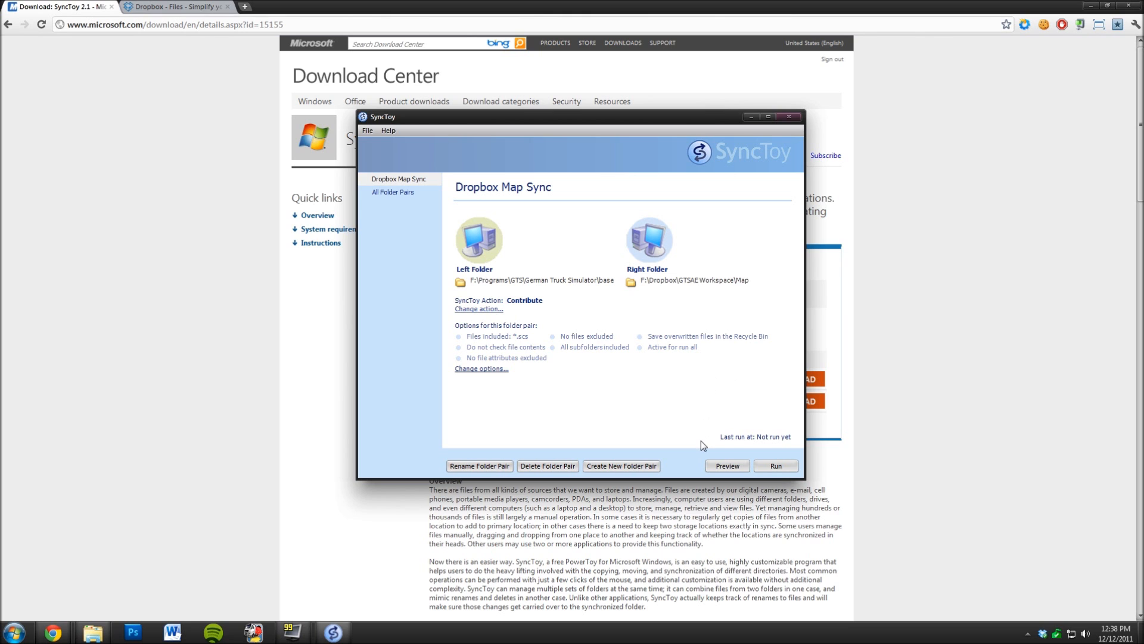
- Preview the sync operations for Dropbox Map Sync, examining the full target paths, and close the preview without running it
click(727, 466)
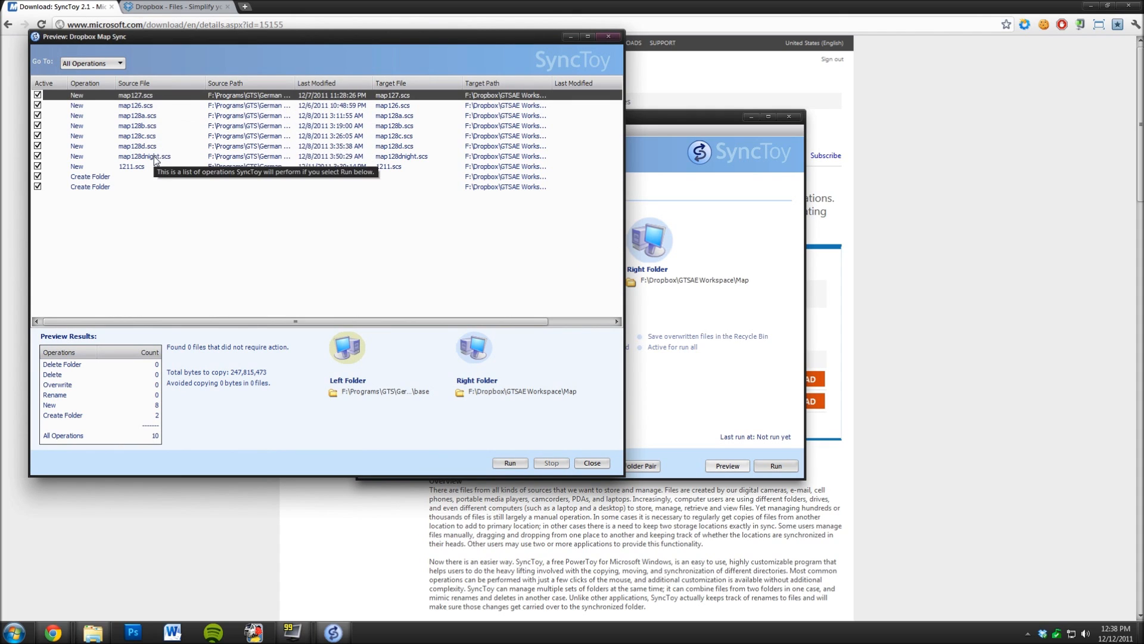
drag(551, 83, 643, 83)
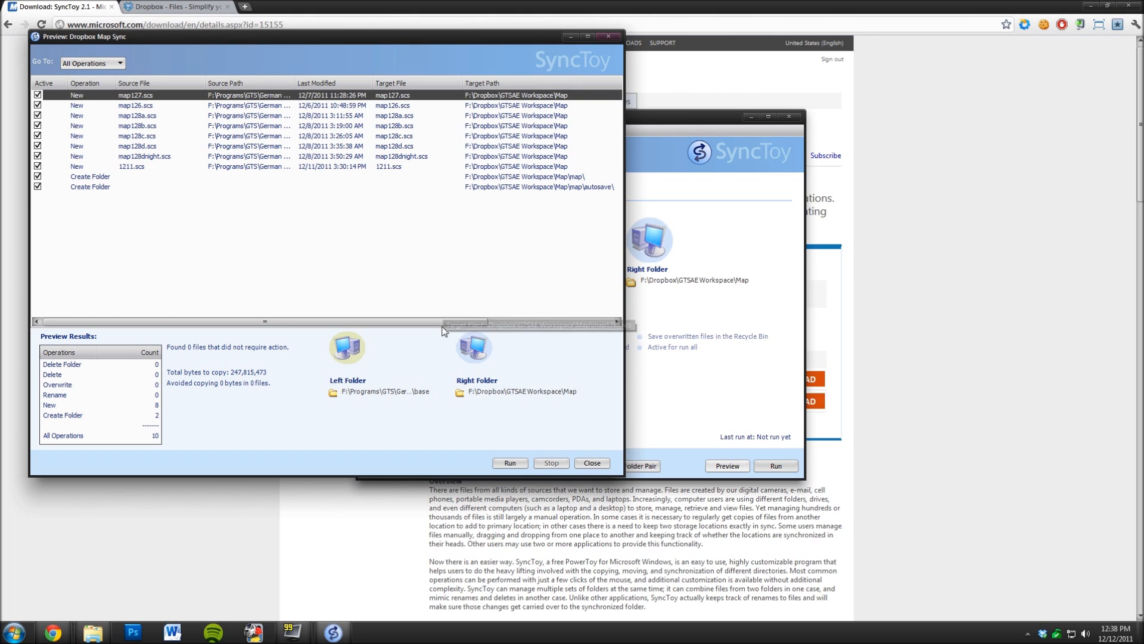
mouse_move(441, 322)
mouse_down()
mouse_move(465, 324)
mouse_move(444, 325)
mouse_up()
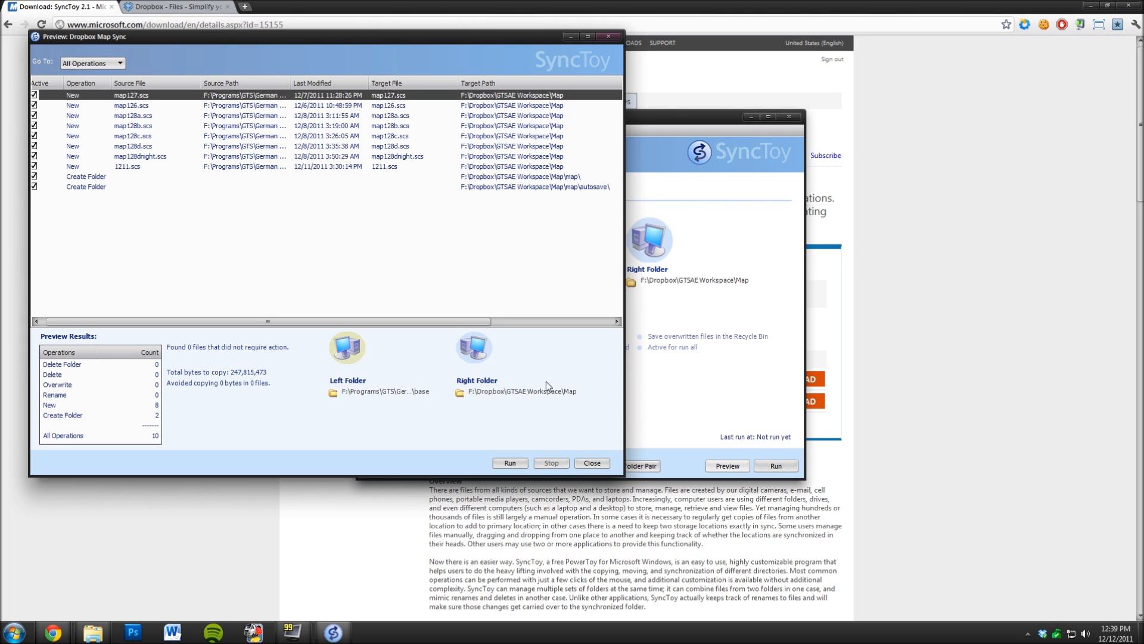
click(592, 463)
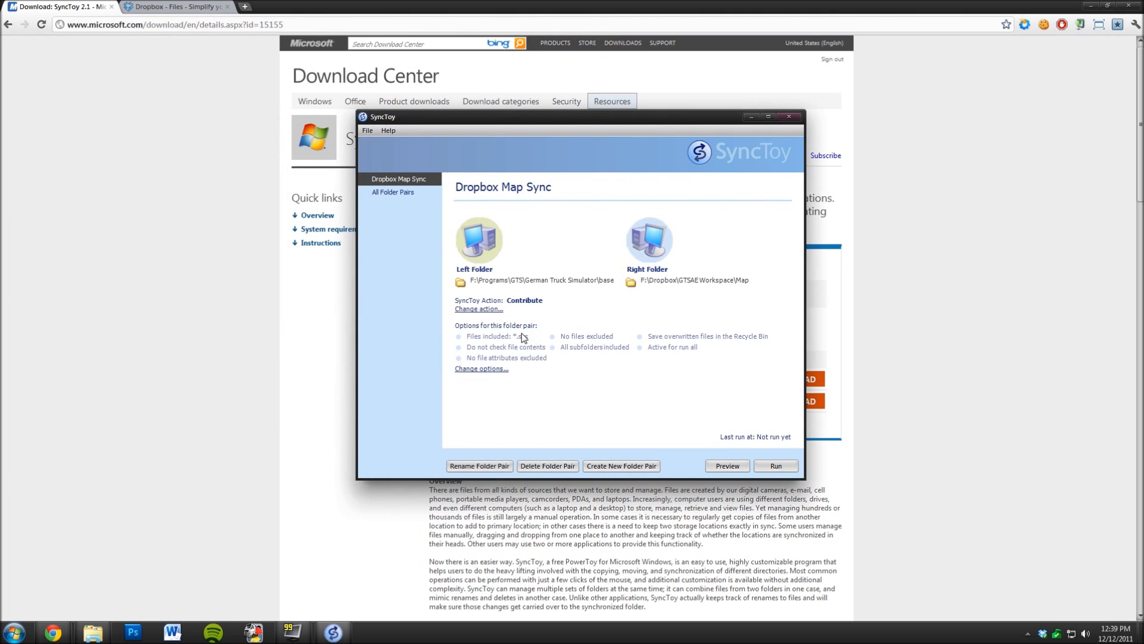
- Exclude the map subfolder and its autosave folder from the Dropbox Map Sync folder pair and save the options
click(492, 370)
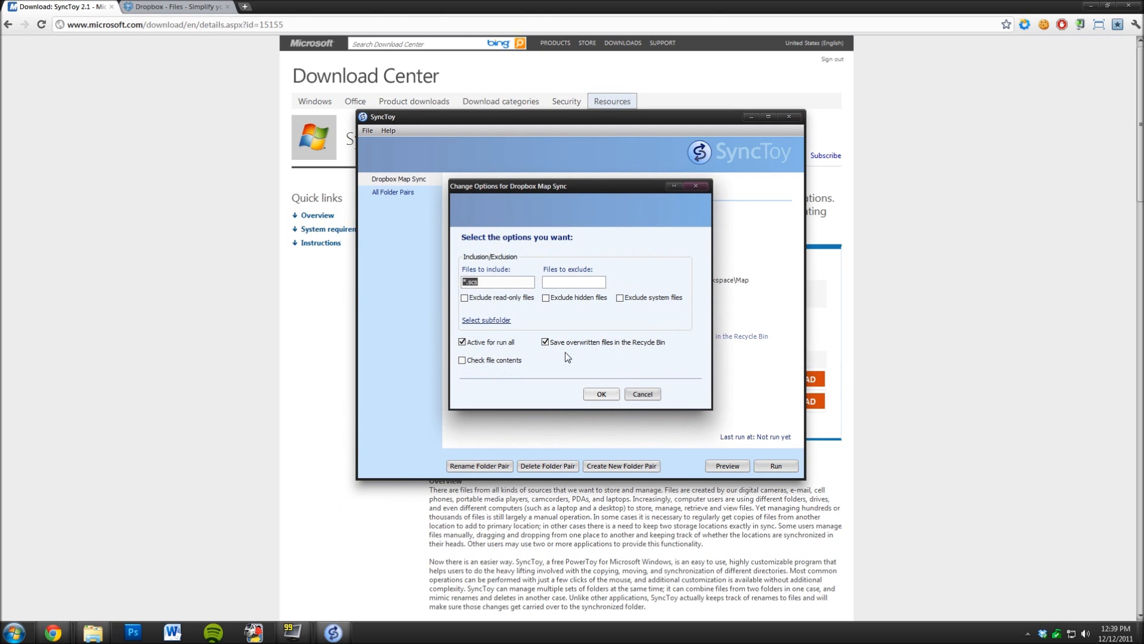
click(484, 320)
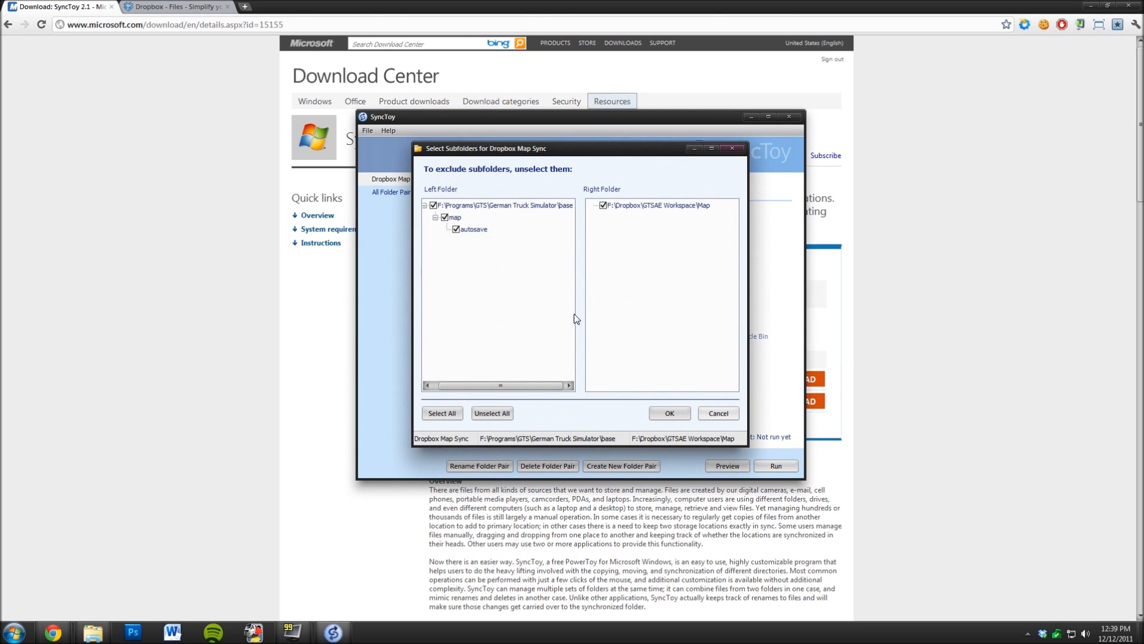
click(445, 218)
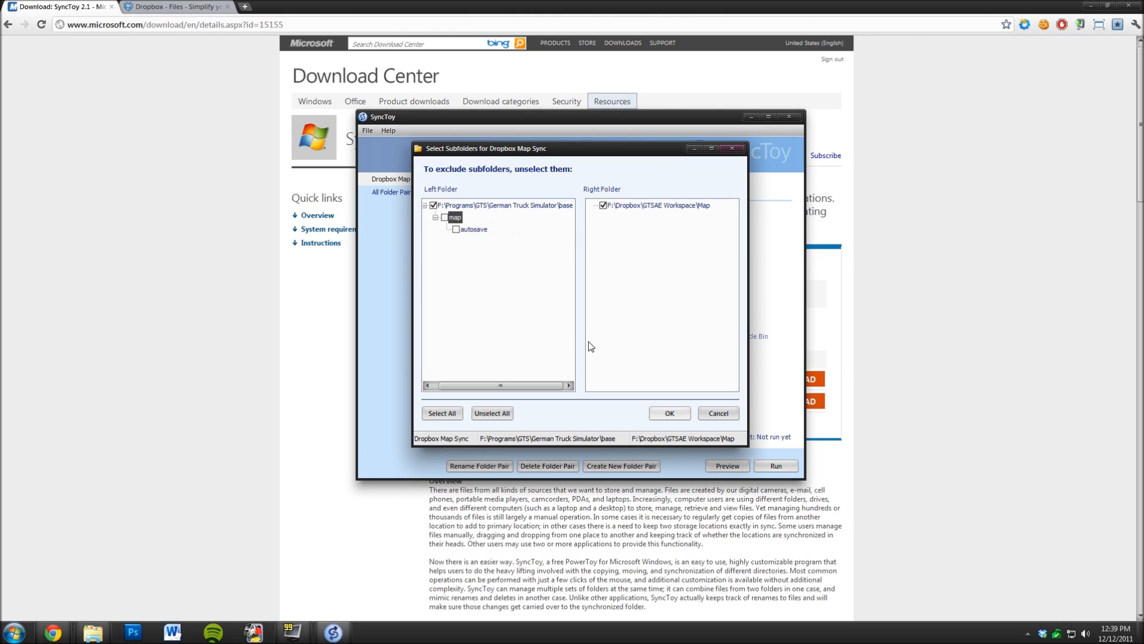
click(667, 411)
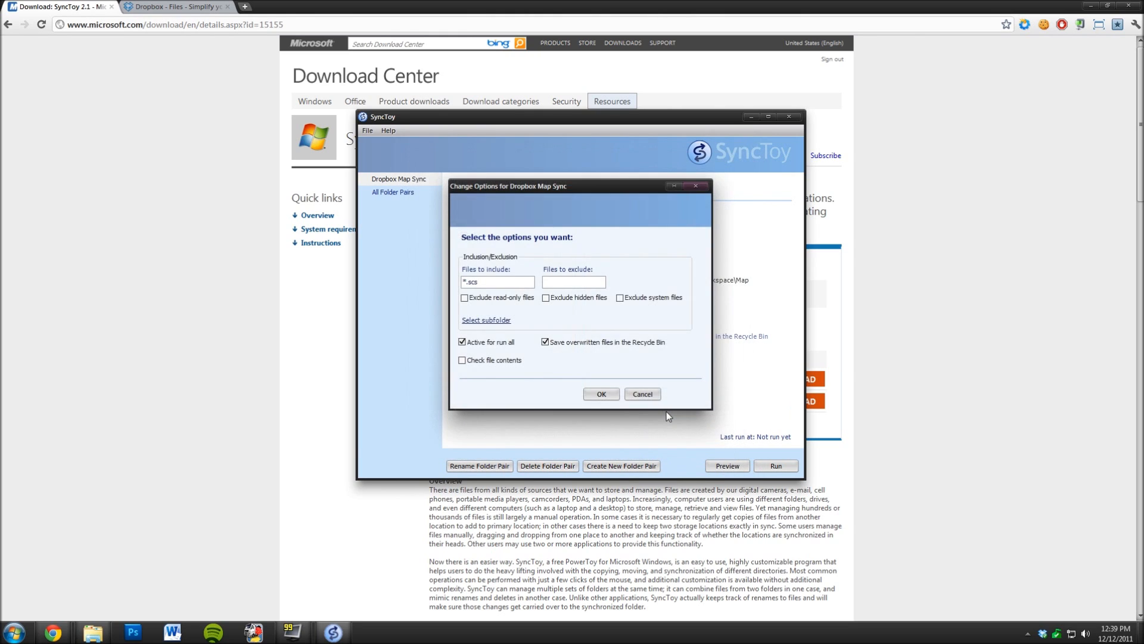
click(602, 394)
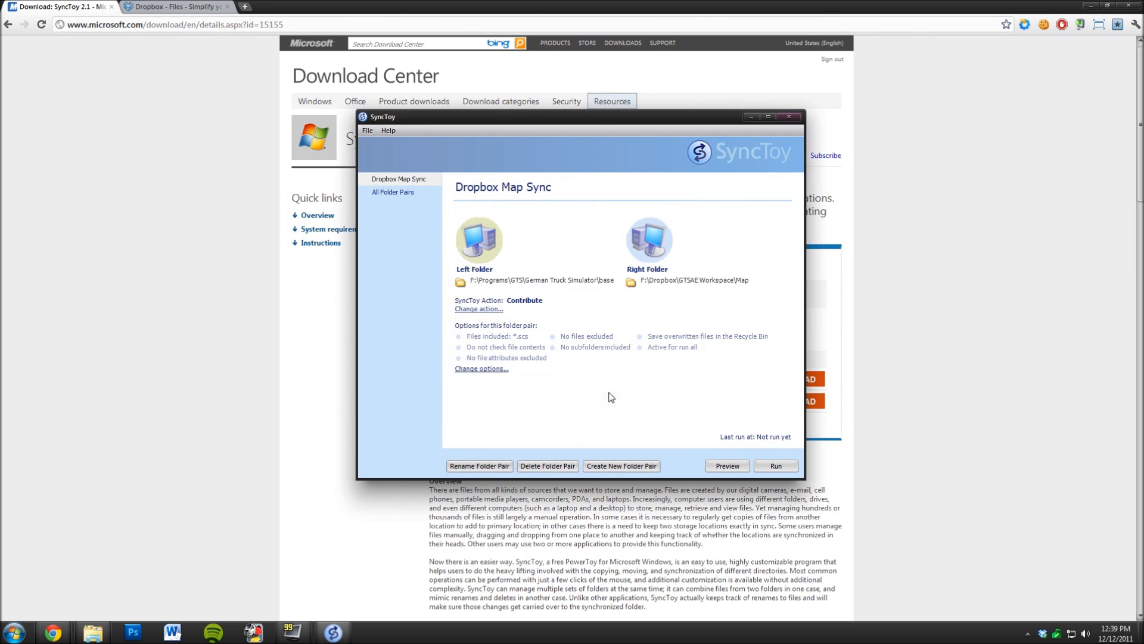
- Preview the Dropbox Map Sync operations with the full target paths, run the sync and close the results
click(726, 468)
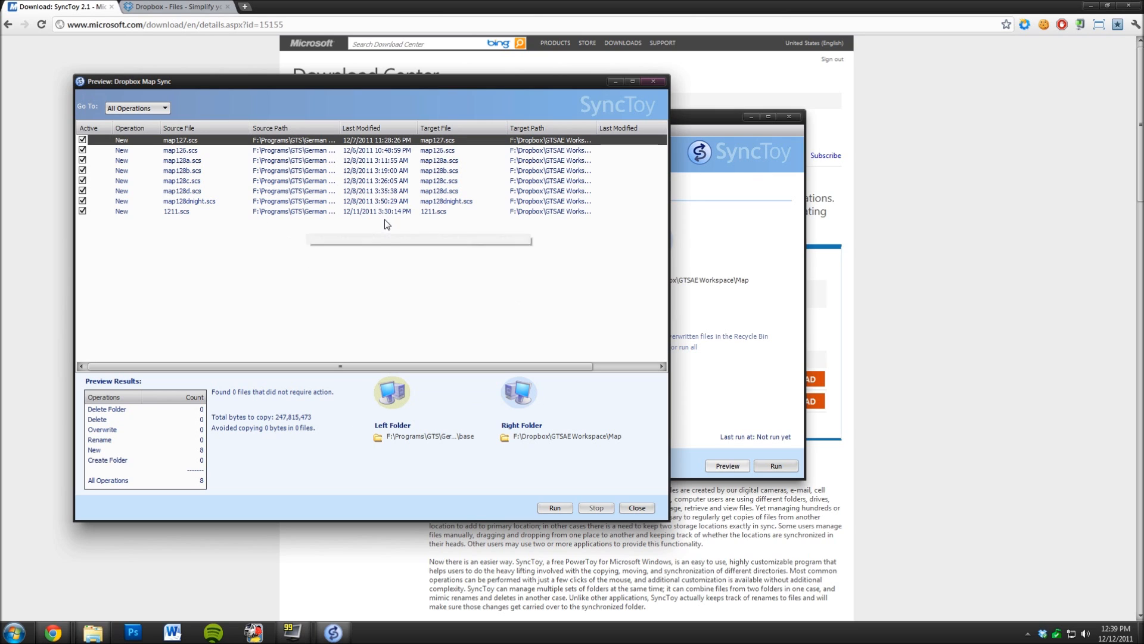
drag(595, 129, 654, 129)
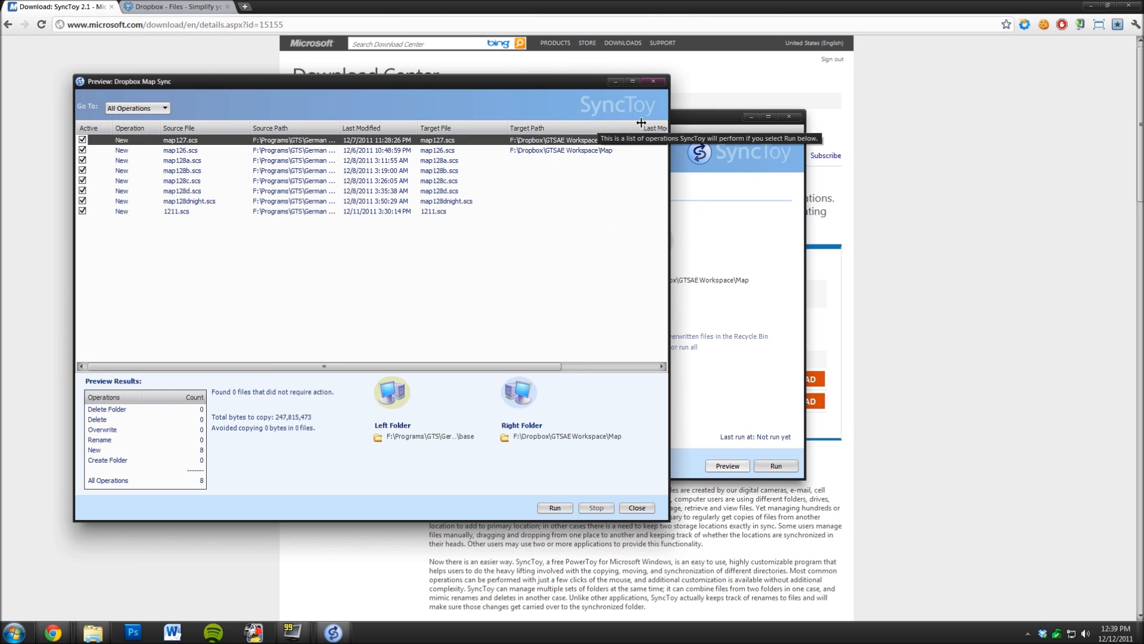
click(556, 507)
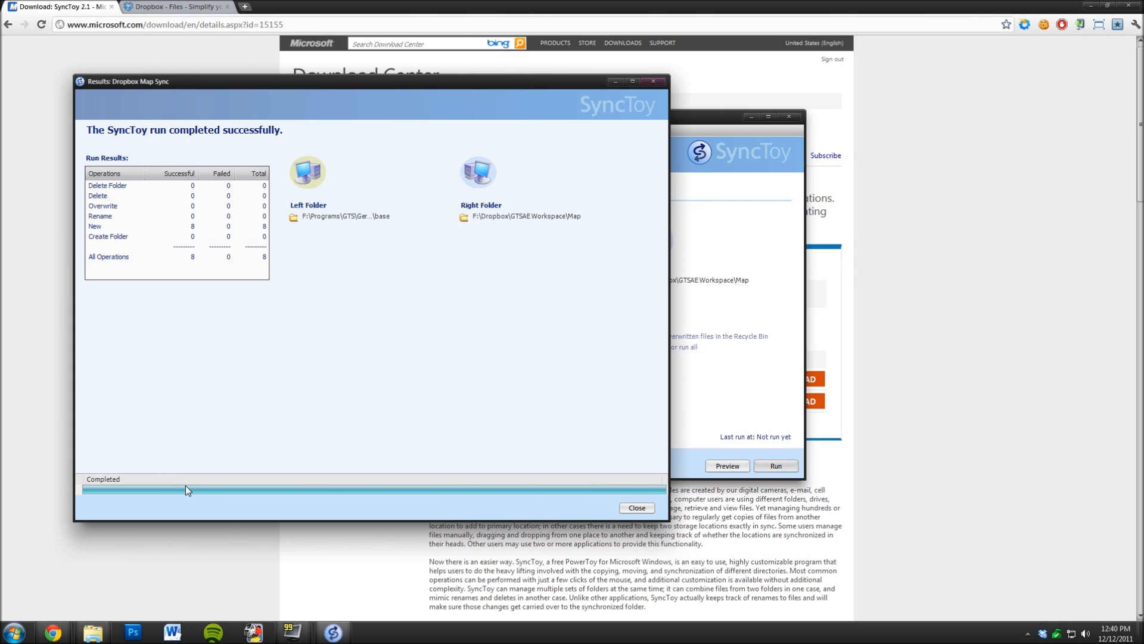
click(636, 507)
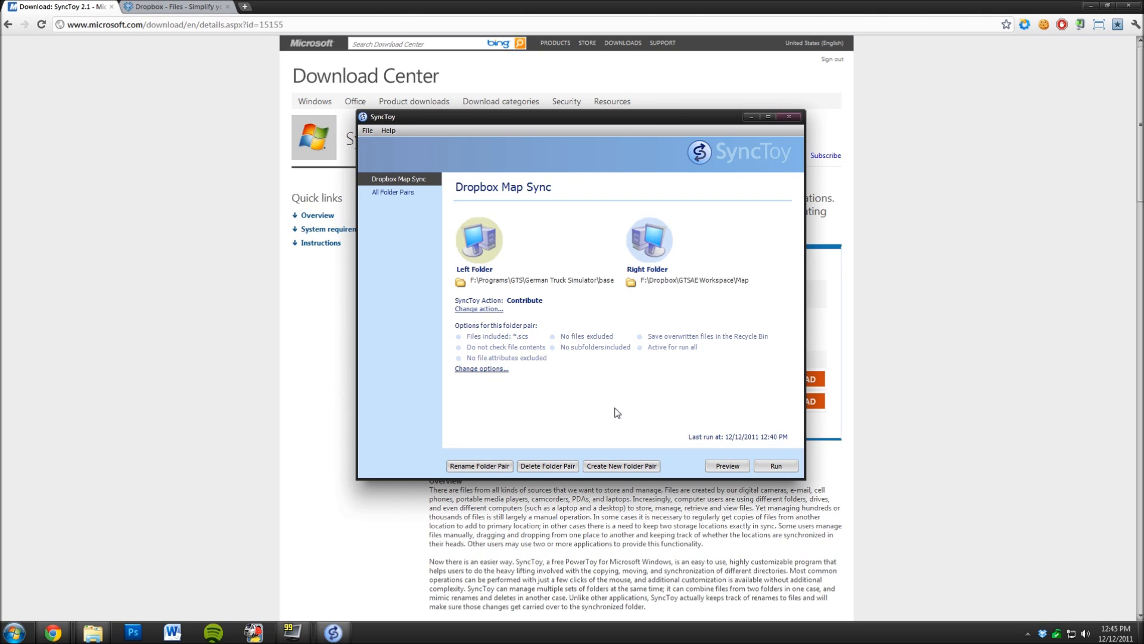
- Switch to Task Scheduler and start a new basic task named Sync Toy Drobox Sync, leaving the description empty
key(super)
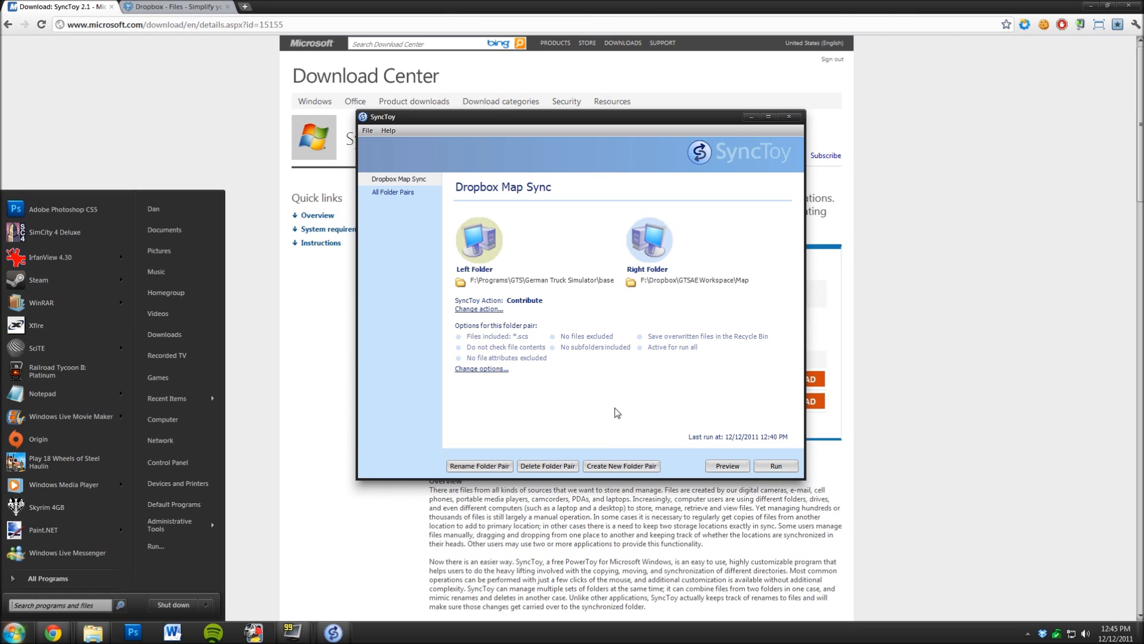
text(task)
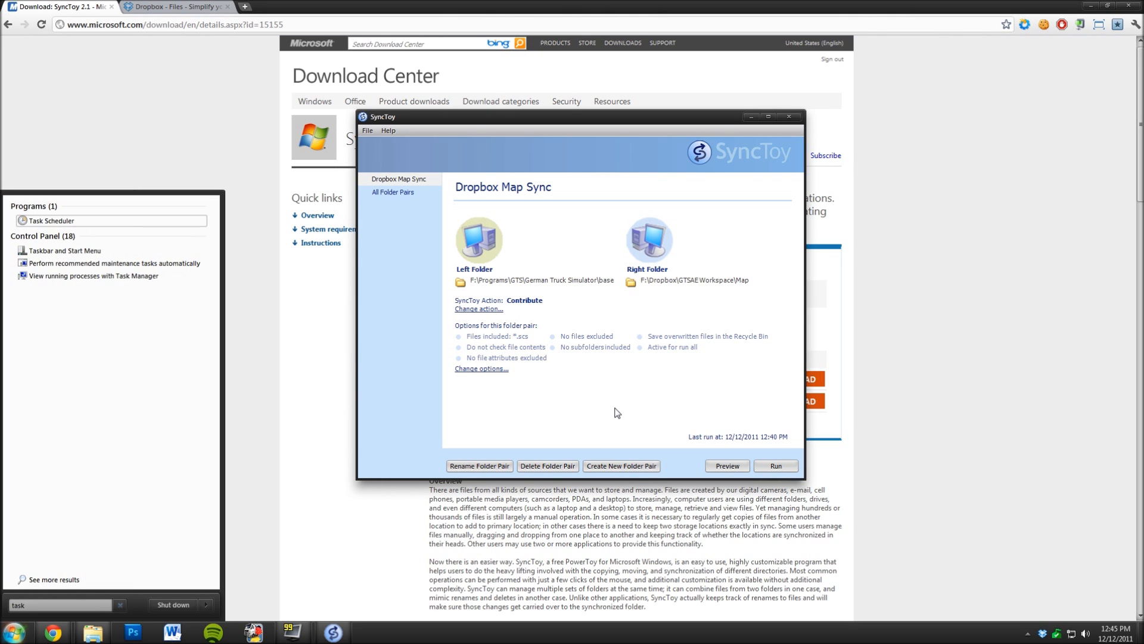
key(Return)
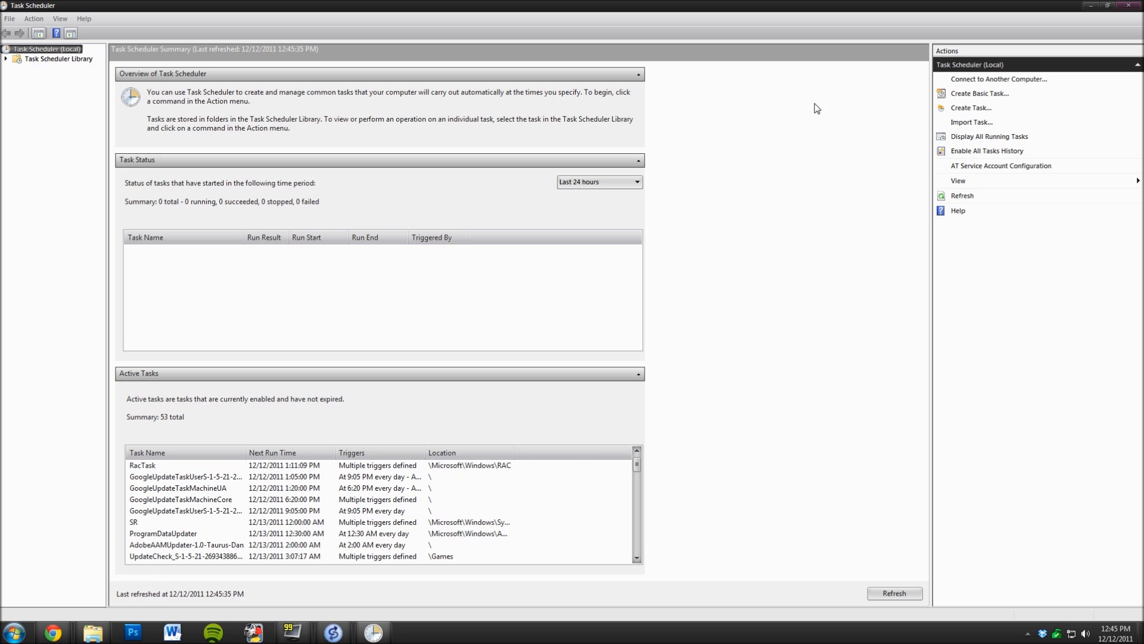
click(998, 94)
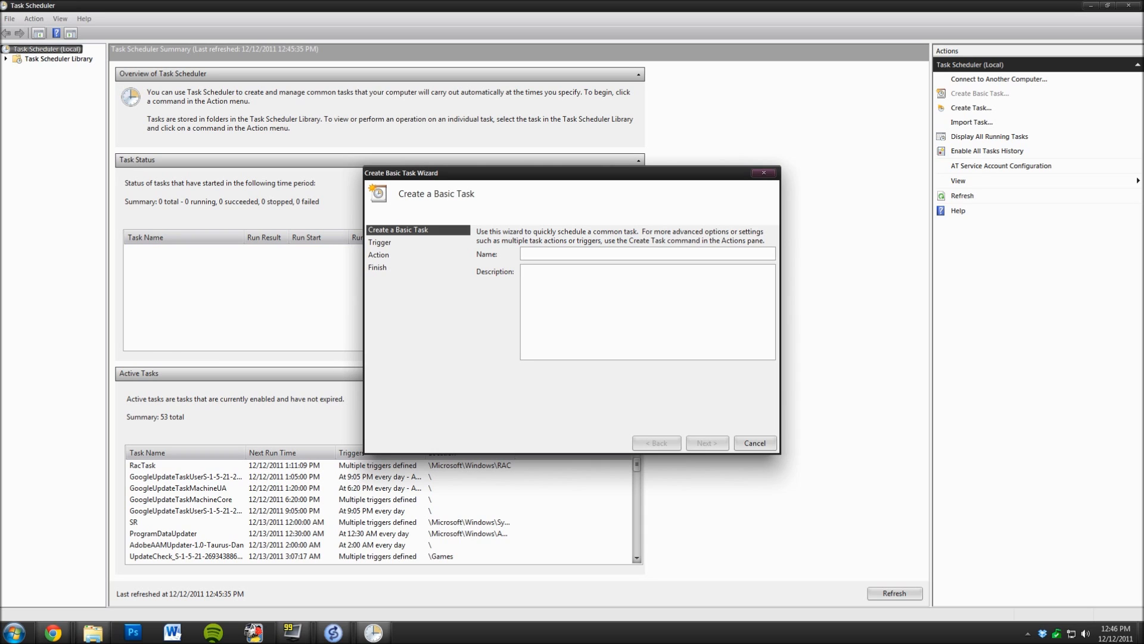
text(Sync Toy Drob)
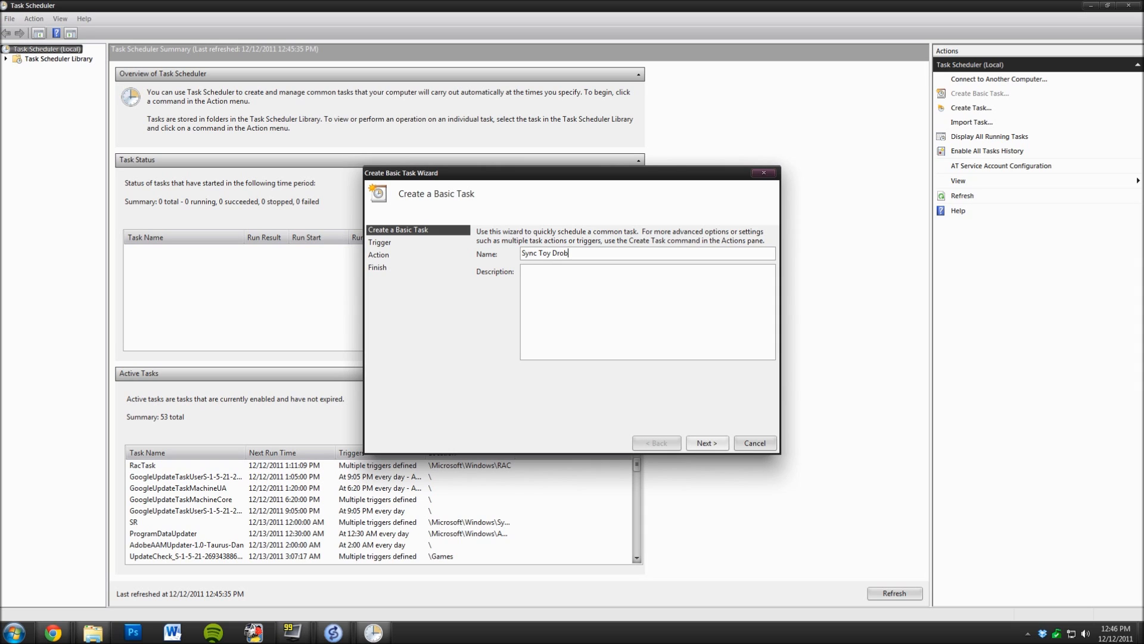
text(ox Sync)
key(Tab)
click(705, 441)
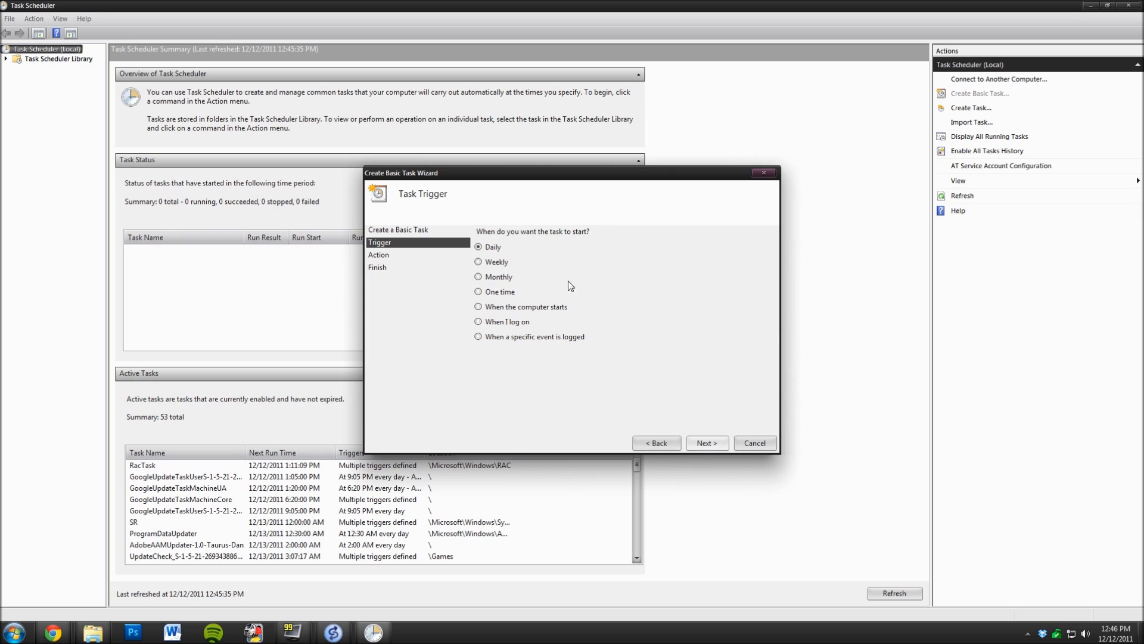
- Give the task a daily trigger at 1:00 PM that recurs every day, without synchronizing across time zones
click(708, 443)
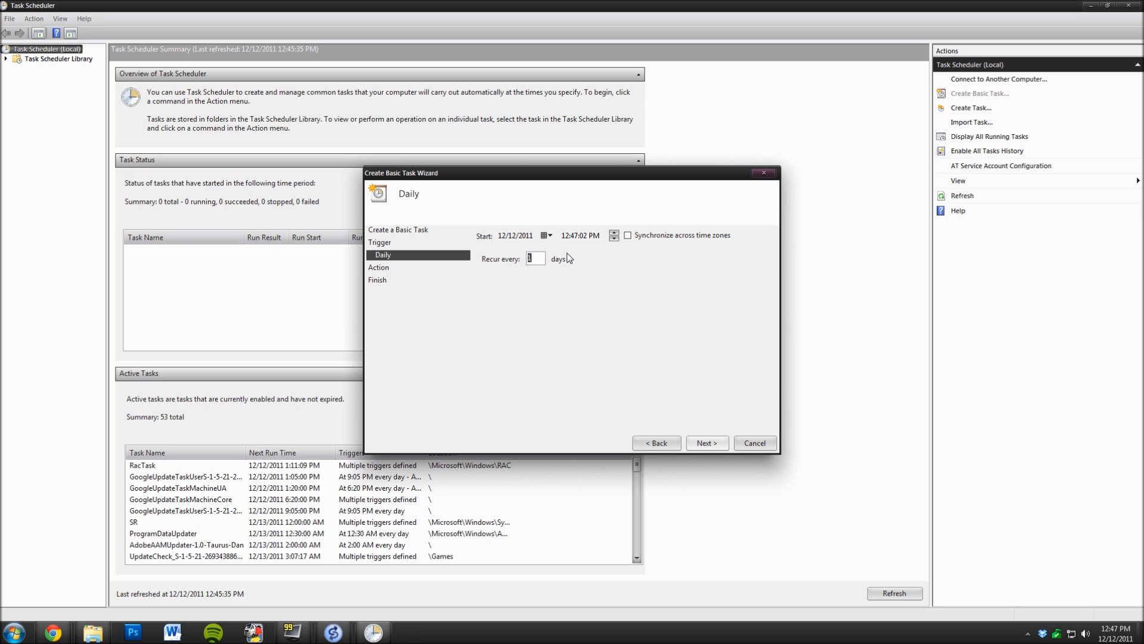
click(595, 236)
click(571, 235)
click(615, 239)
click(614, 238)
click(615, 232)
click(576, 235)
click(627, 237)
click(629, 236)
click(706, 443)
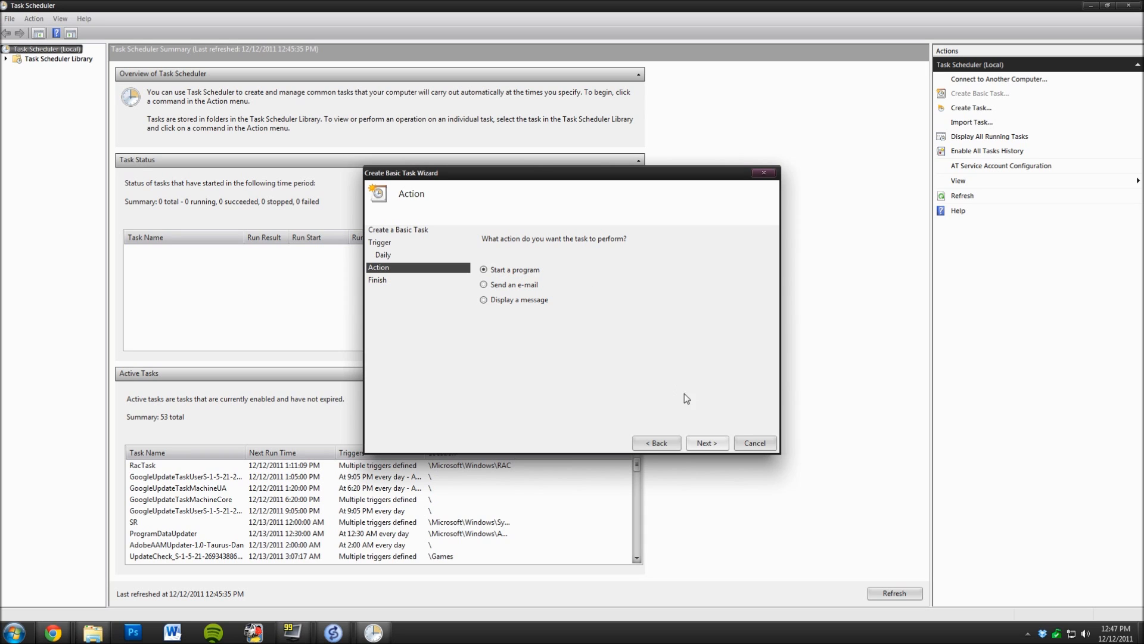
- Make the task start a program and choose SyncToyCmd.exe from C:\Program Files\SyncToy 2.1
click(711, 445)
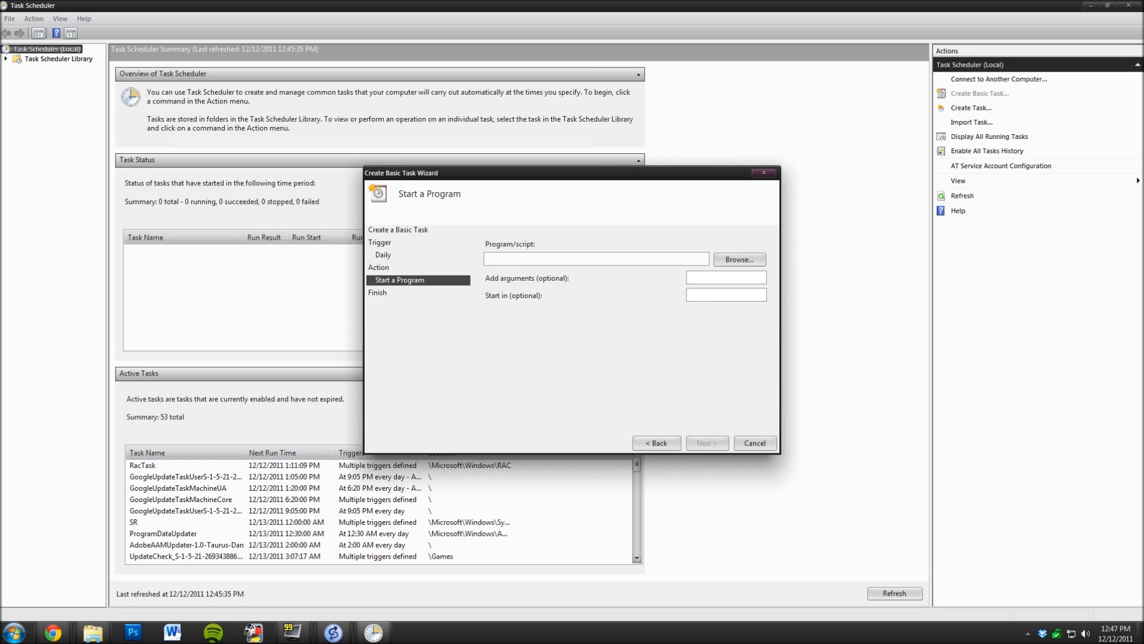
click(730, 258)
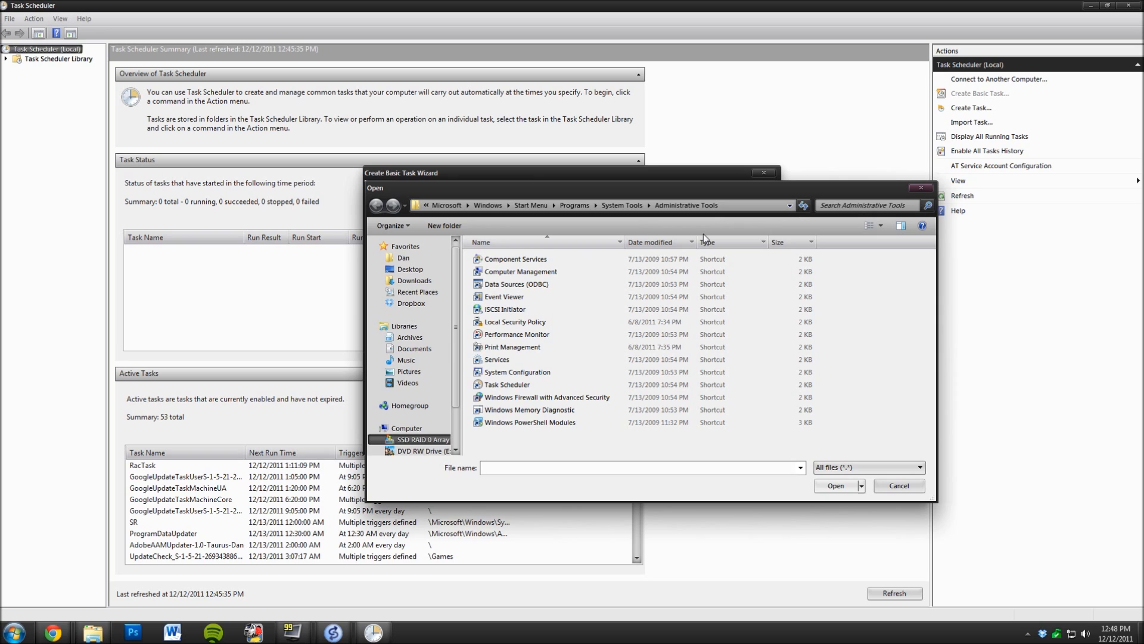
scroll(411, 399, down, 1)
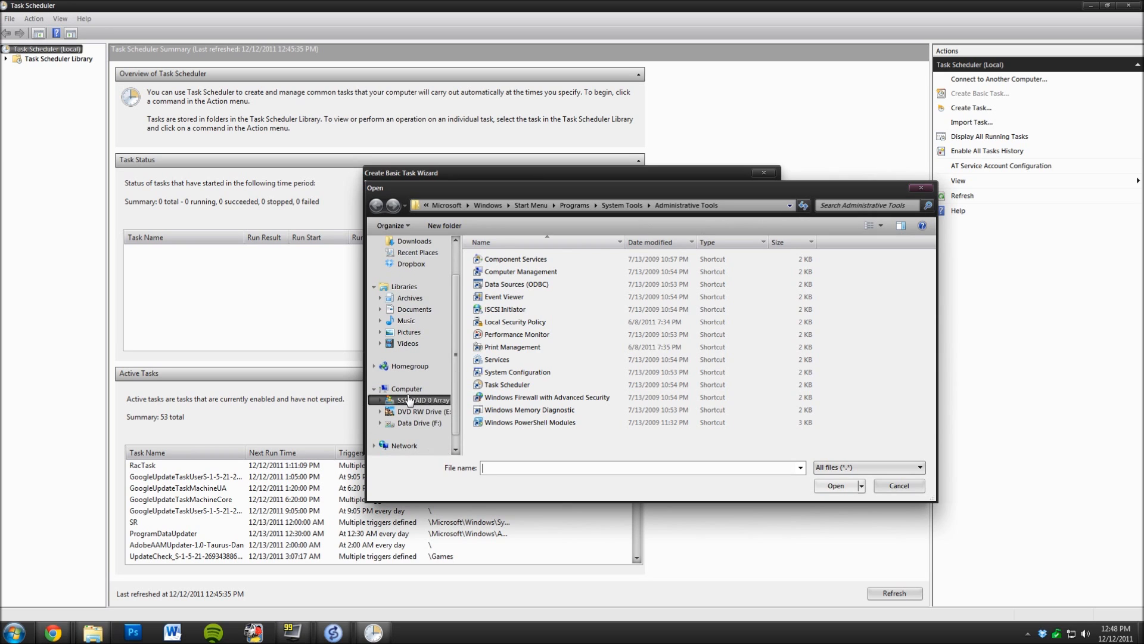
click(407, 402)
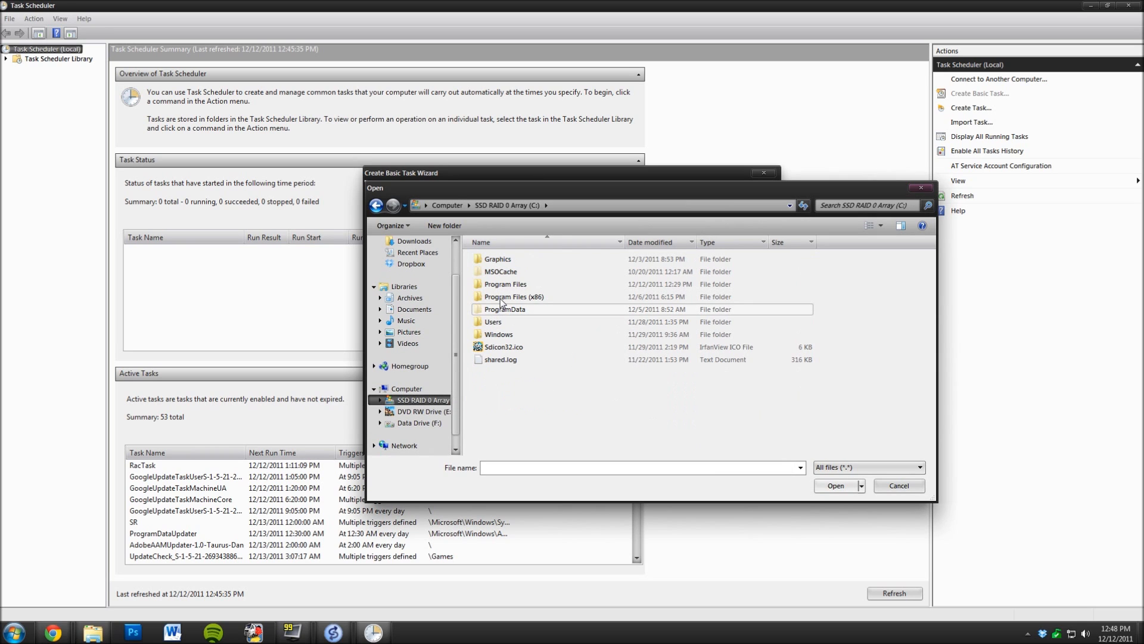
double_click(503, 286)
scroll(521, 379, down, 5)
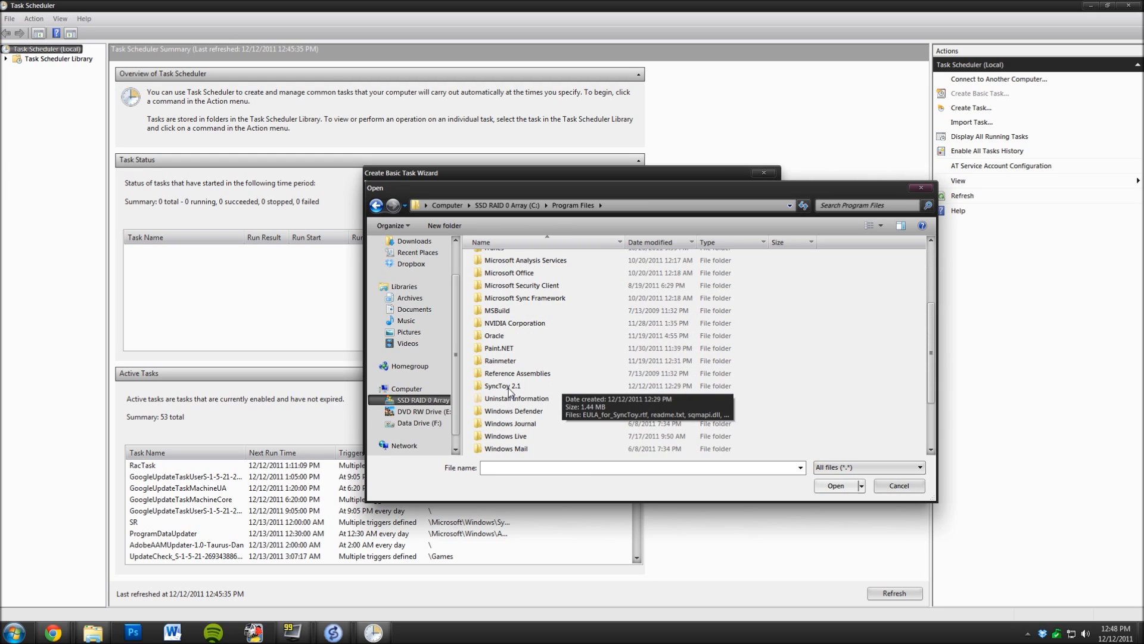
double_click(510, 386)
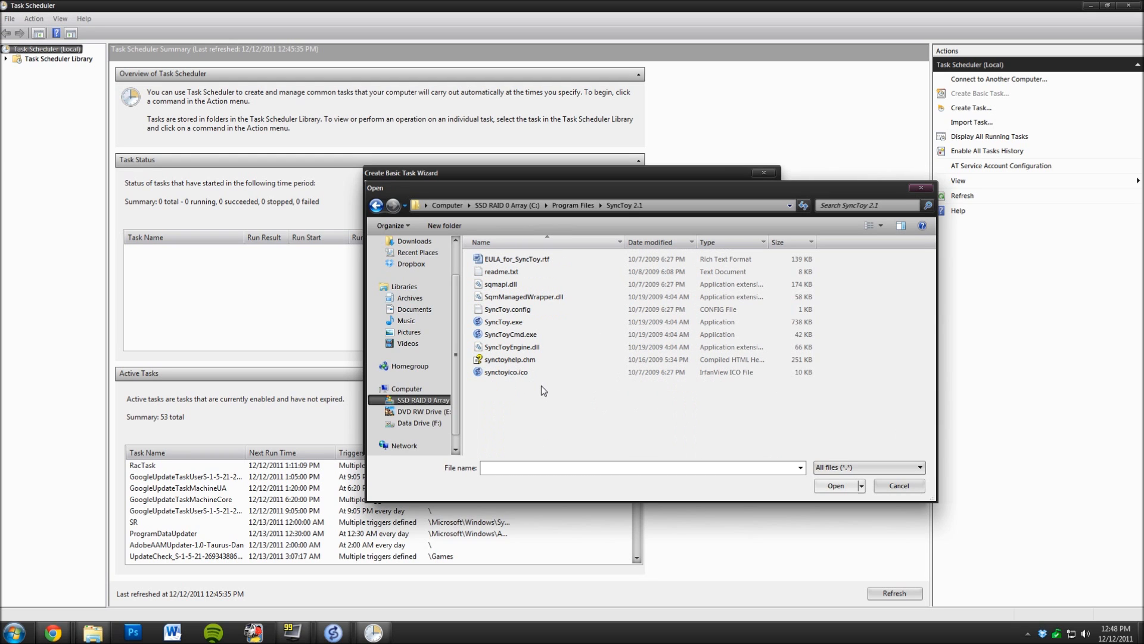
click(377, 205)
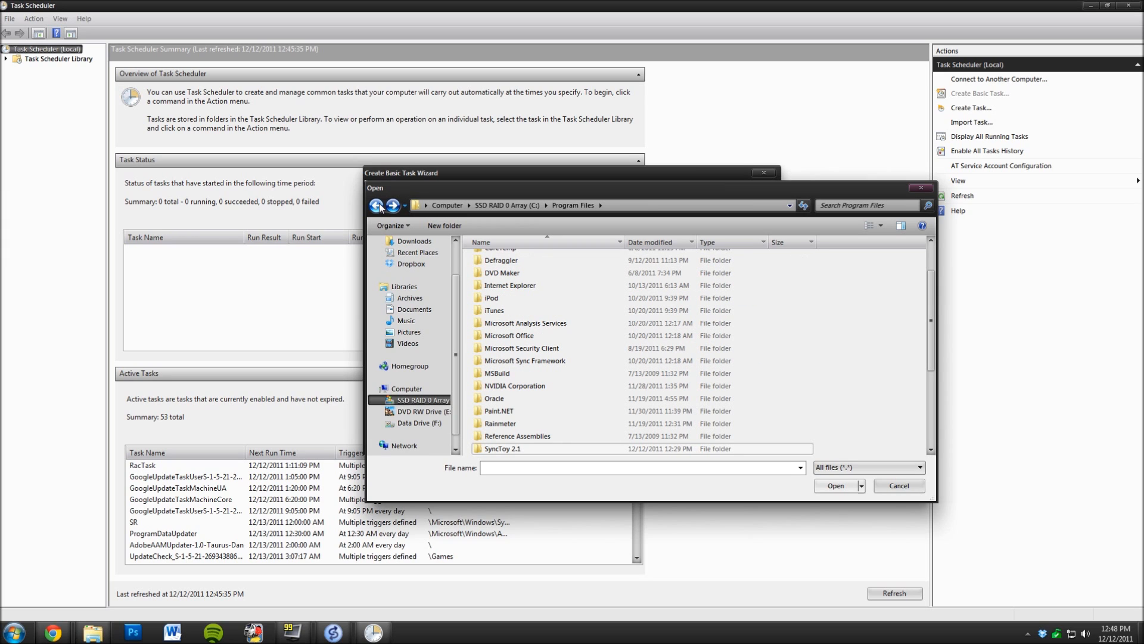
click(379, 205)
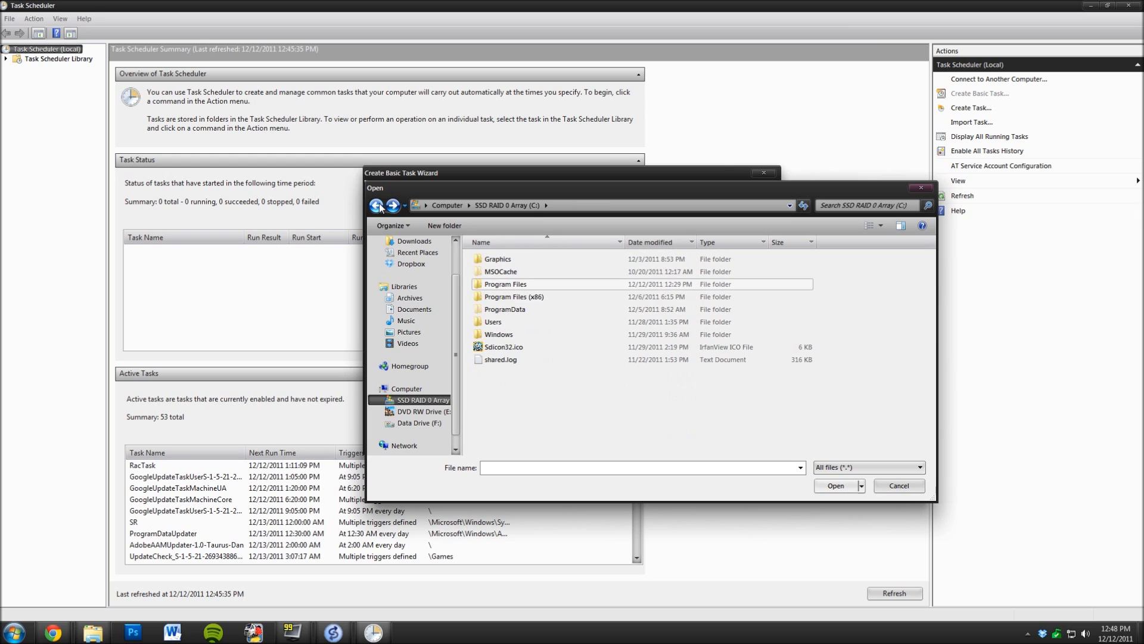
double_click(515, 286)
scroll(571, 349, down, 3)
double_click(509, 386)
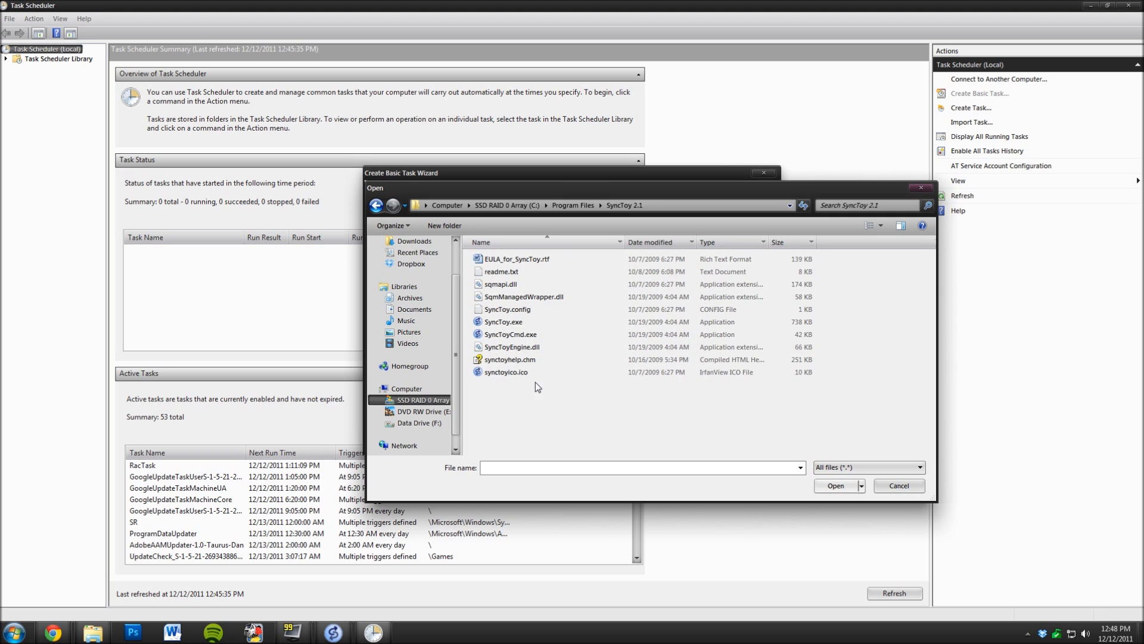
click(516, 335)
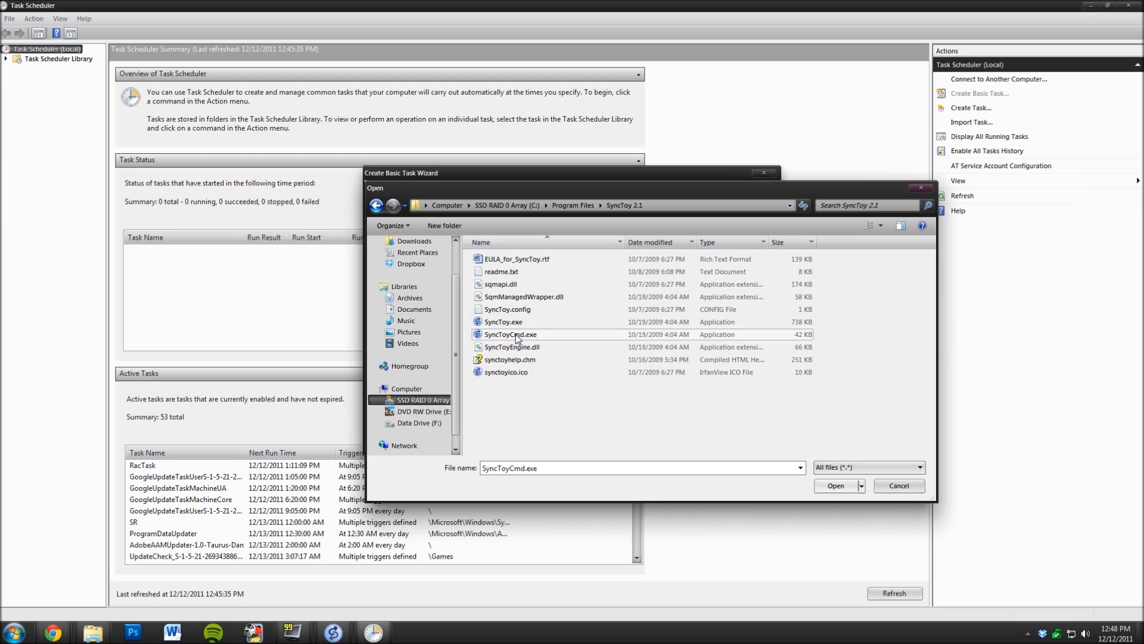
click(836, 486)
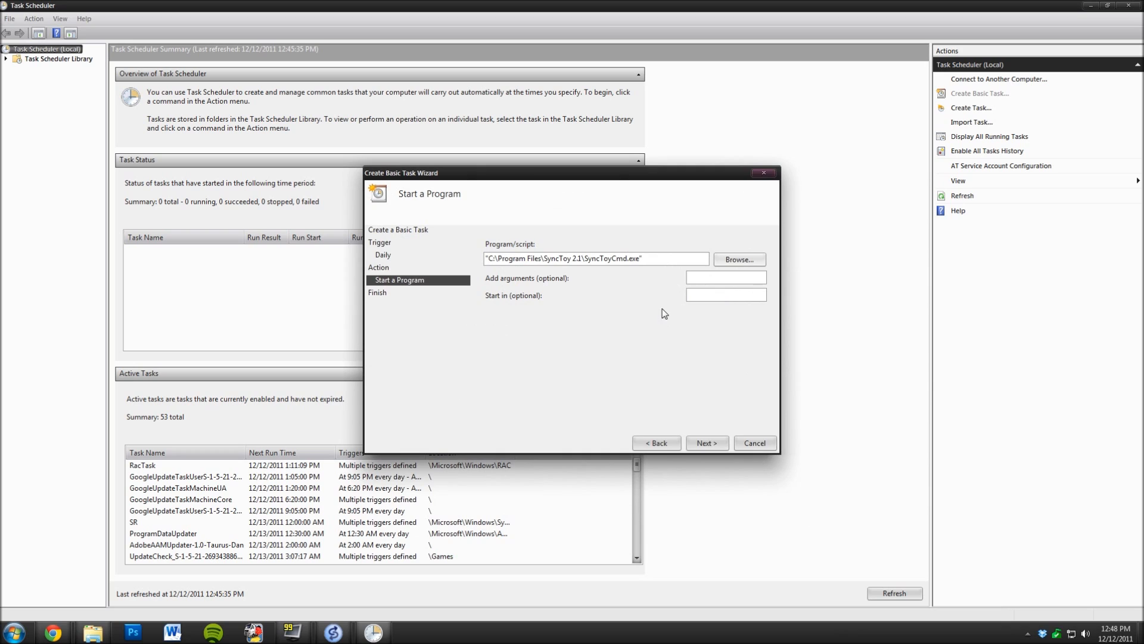
- Set the program's arguments to -R "Dropbox Map Sync", checking the folder pair's name in SyncToy, and finish creating the task
click(714, 278)
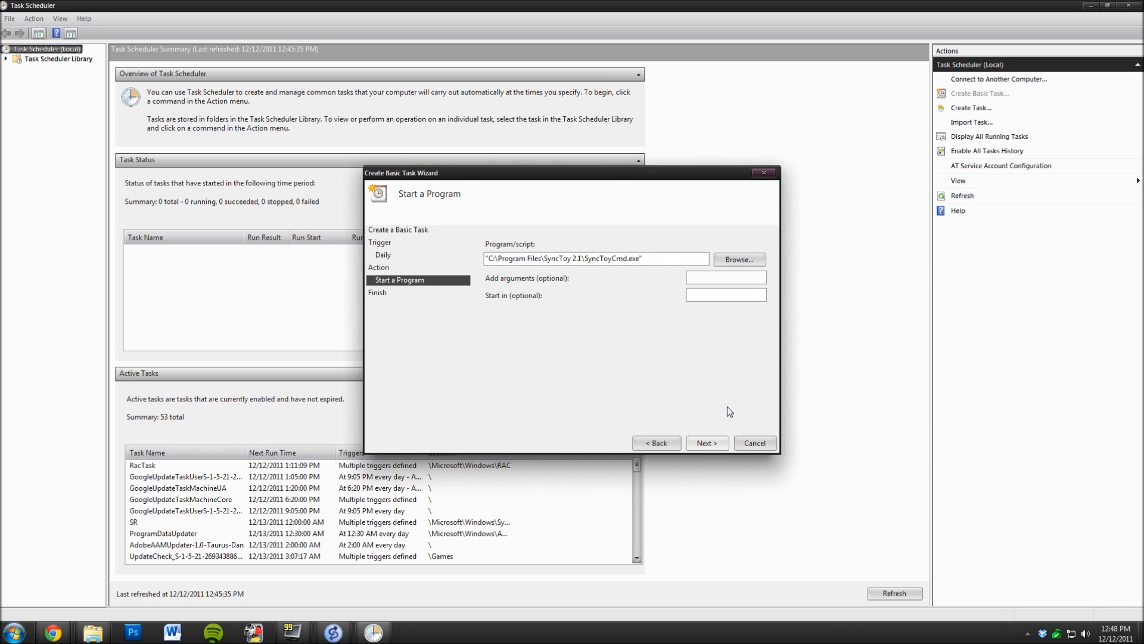
text(-R)
click(344, 635)
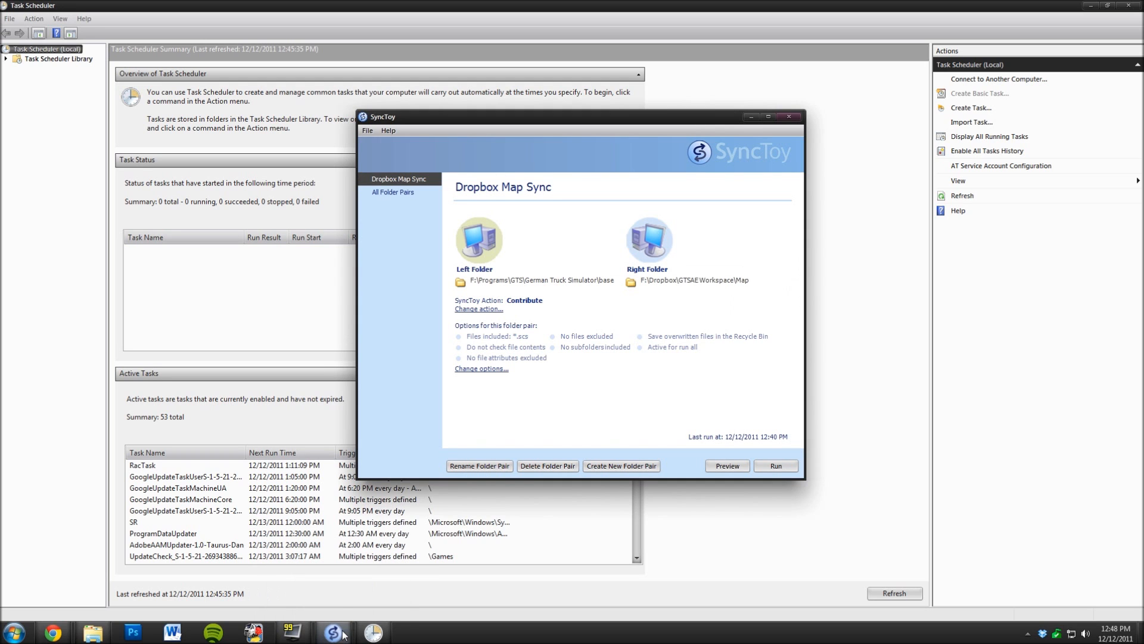
drag(587, 123, 358, 124)
drag(630, 174, 817, 168)
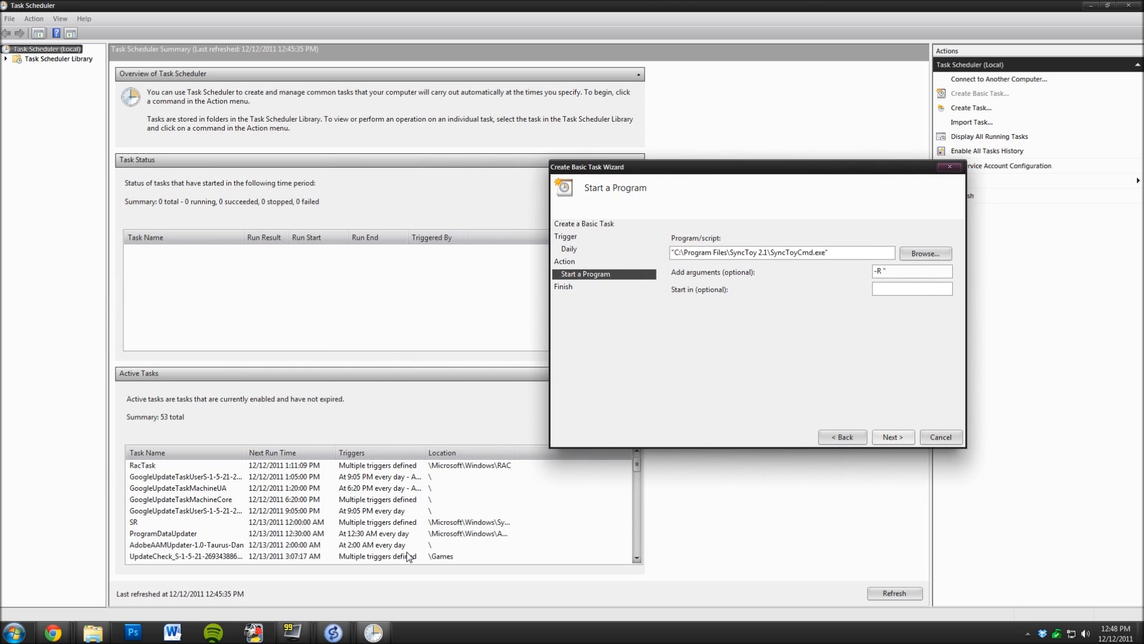
click(333, 632)
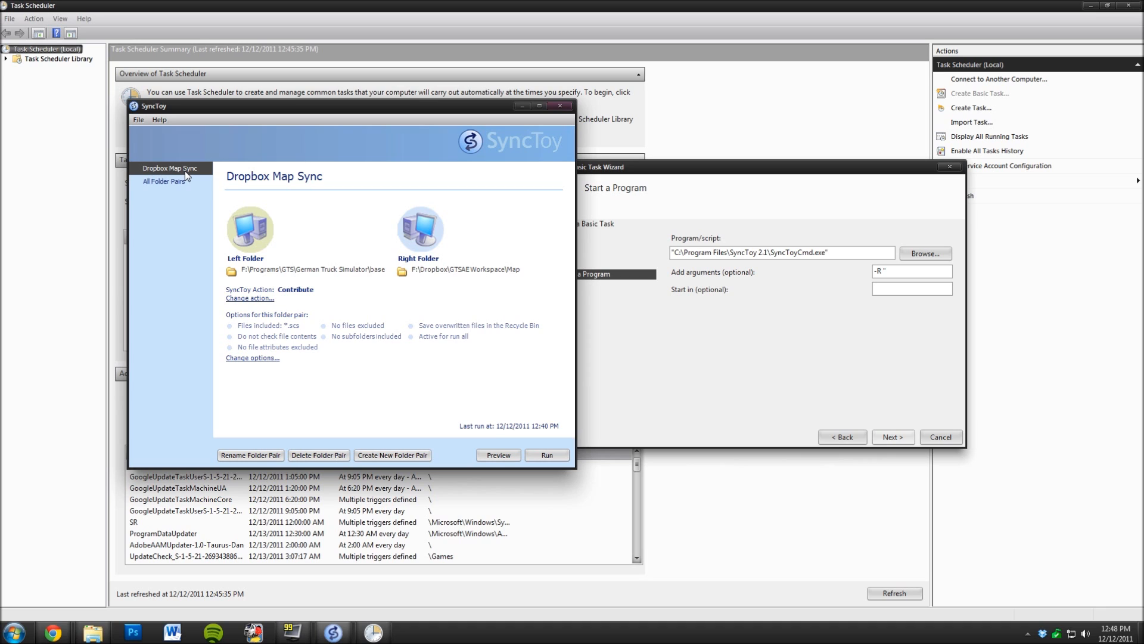
click(885, 272)
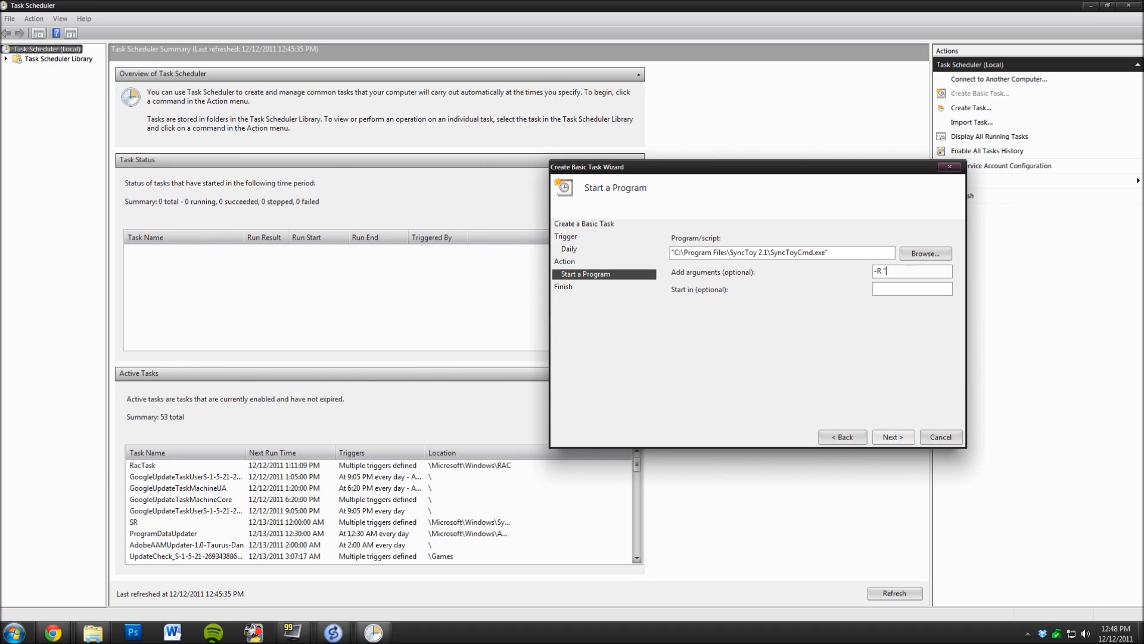
text(Dropbox Map Sync)
click(894, 437)
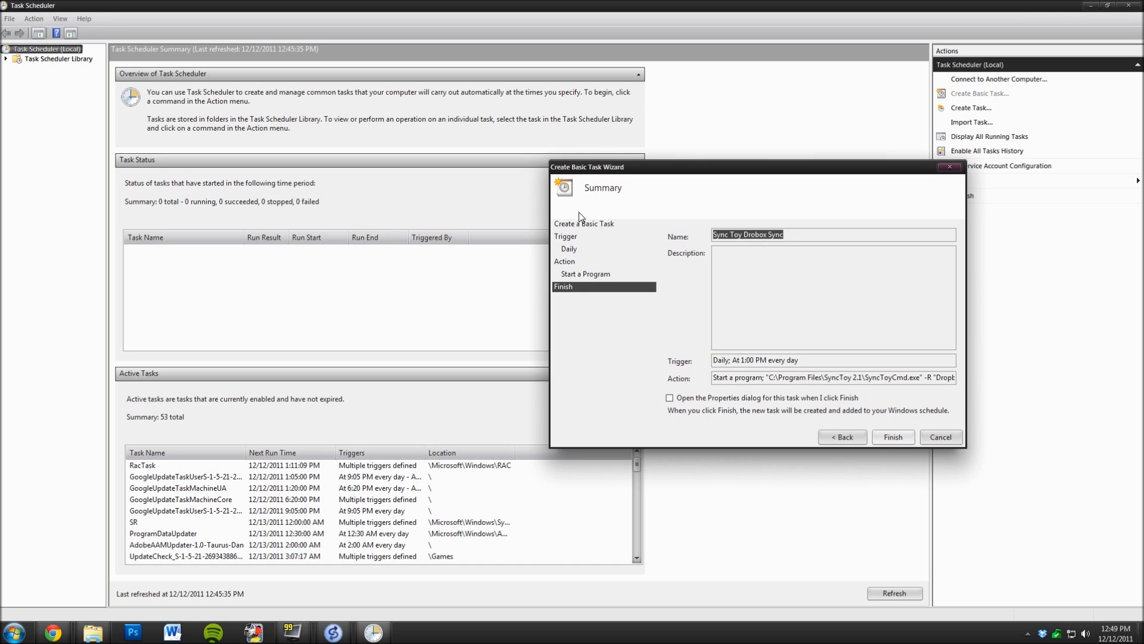
click(891, 440)
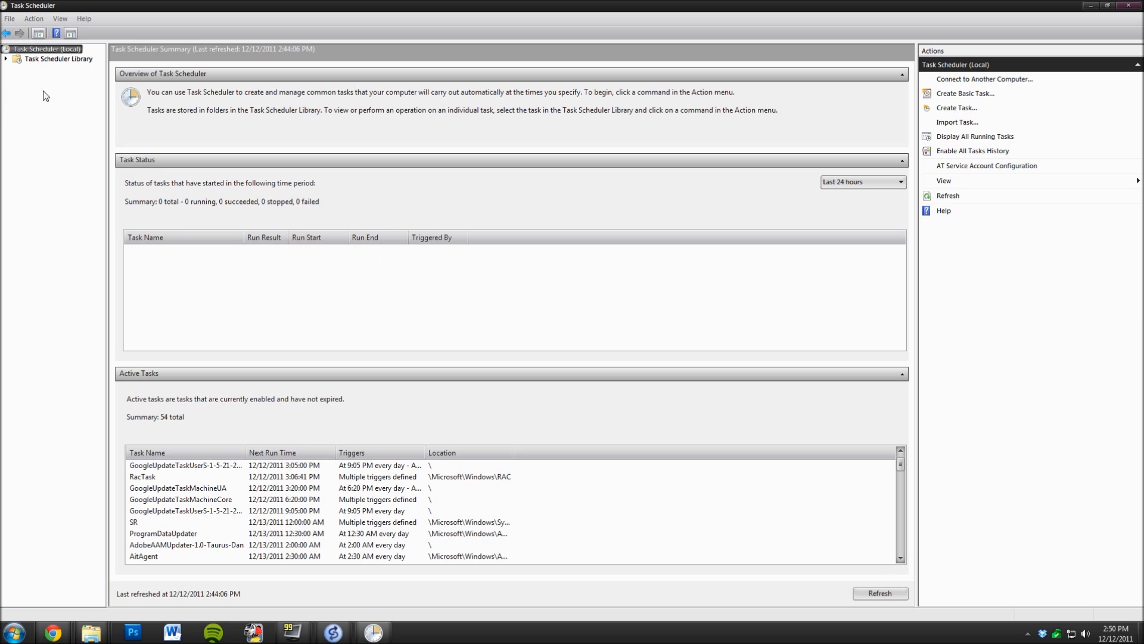
- Find the Sync Toy Drobox Sync task in the Task Scheduler Library, widen the name column, and review the task's triggers and actions
click(53, 62)
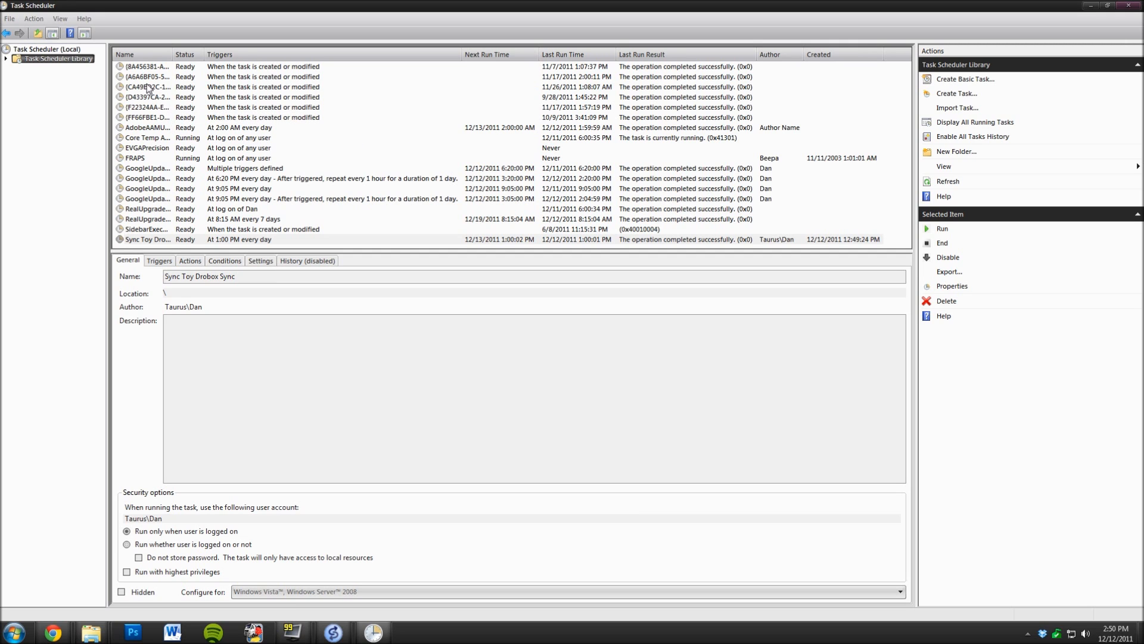
click(140, 55)
click(141, 55)
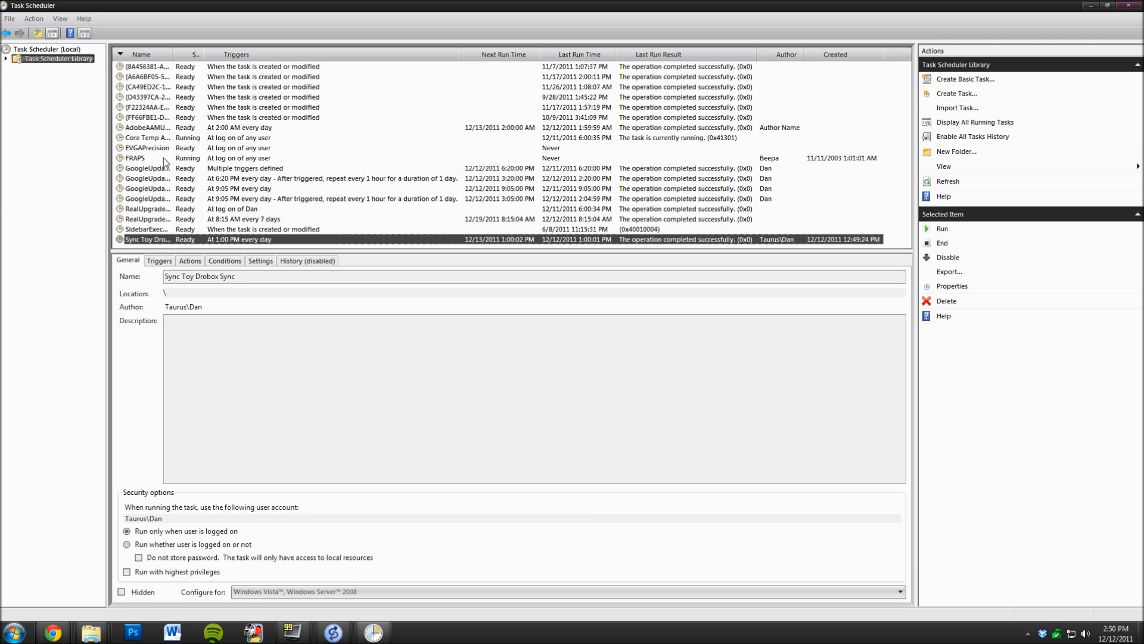
drag(174, 49, 198, 49)
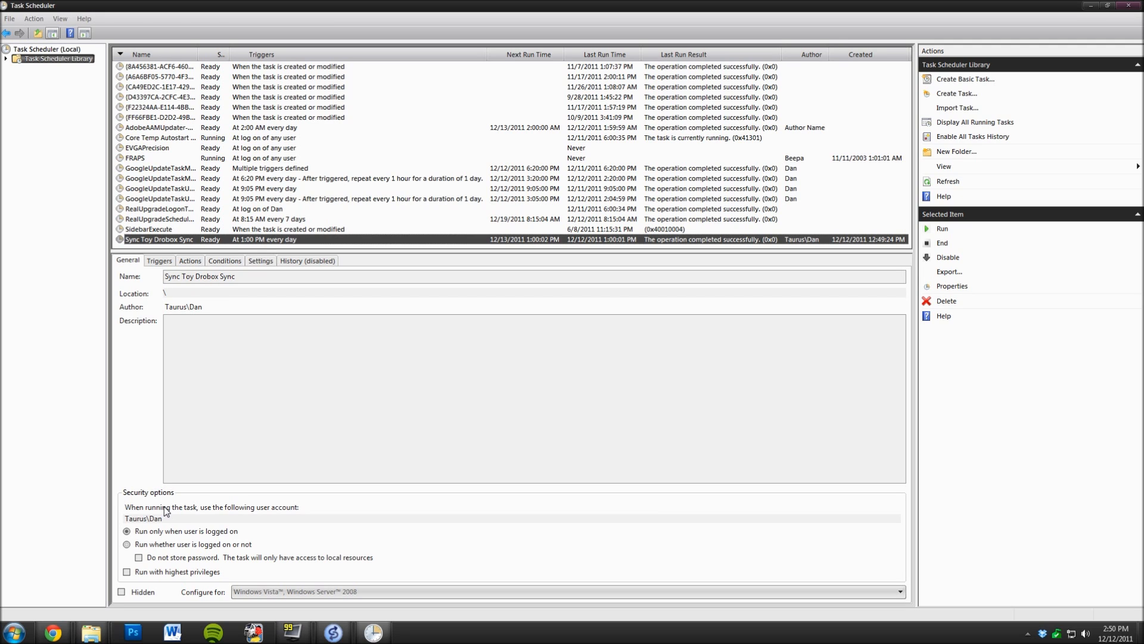
click(159, 261)
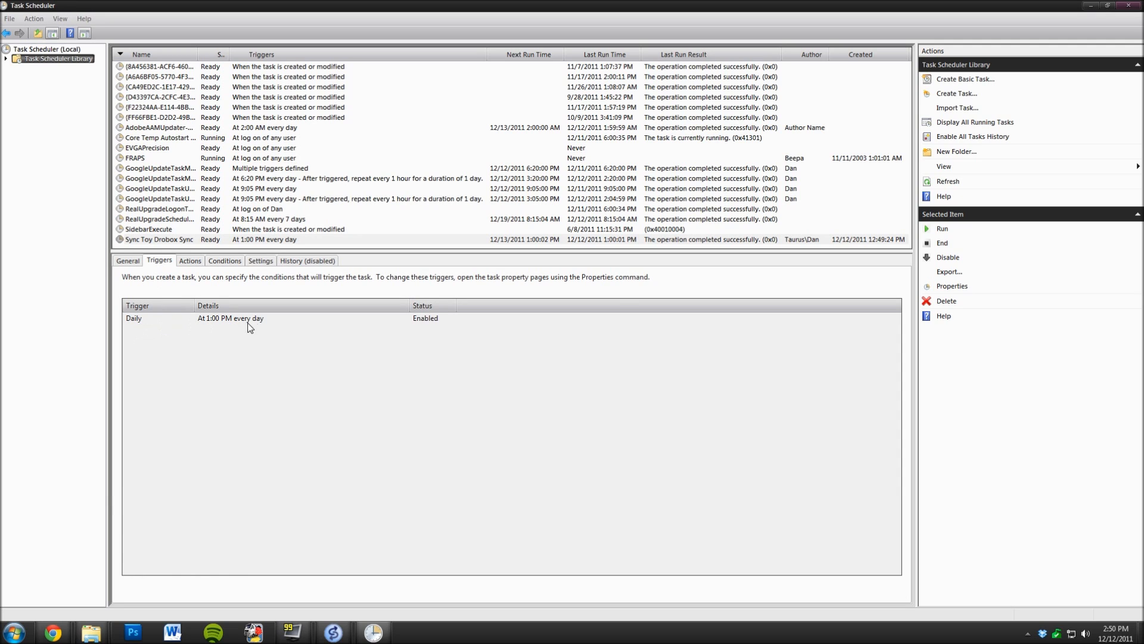
click(188, 262)
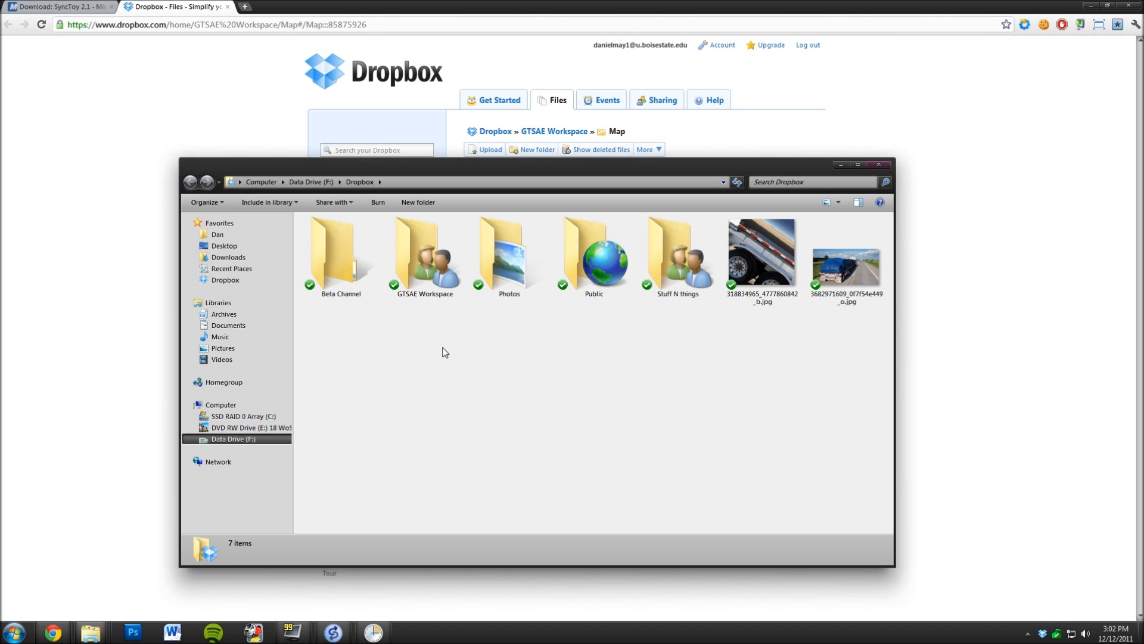
- Open the Map folder inside GTSAE Workspace in the local Dropbox folder and browse it on the Dropbox website
double_click(429, 245)
double_click(322, 249)
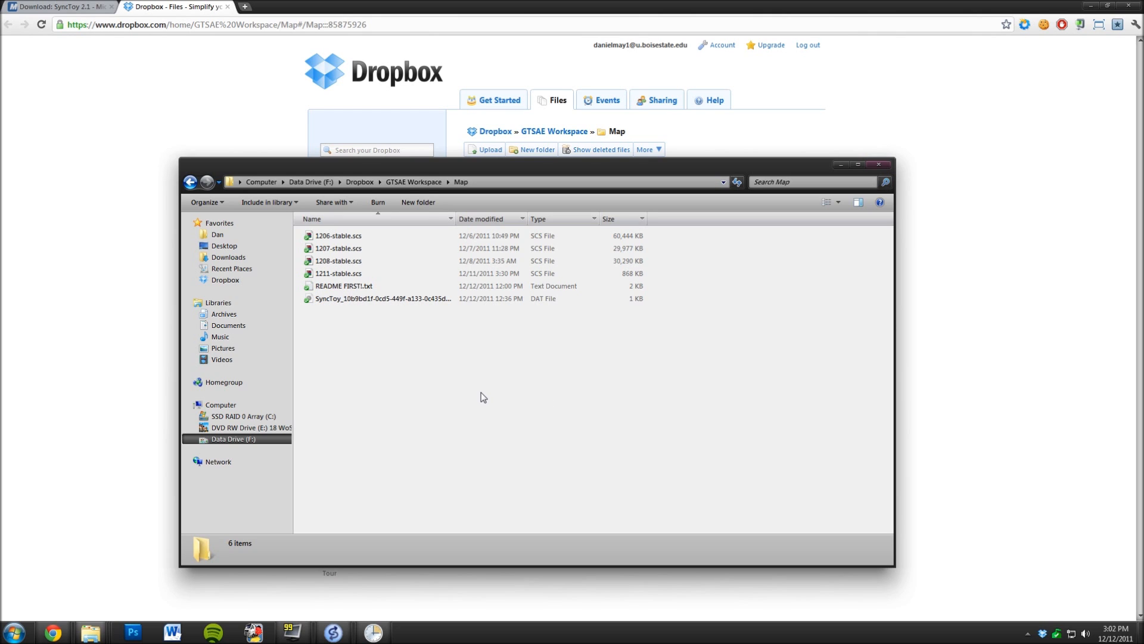
right_click(385, 348)
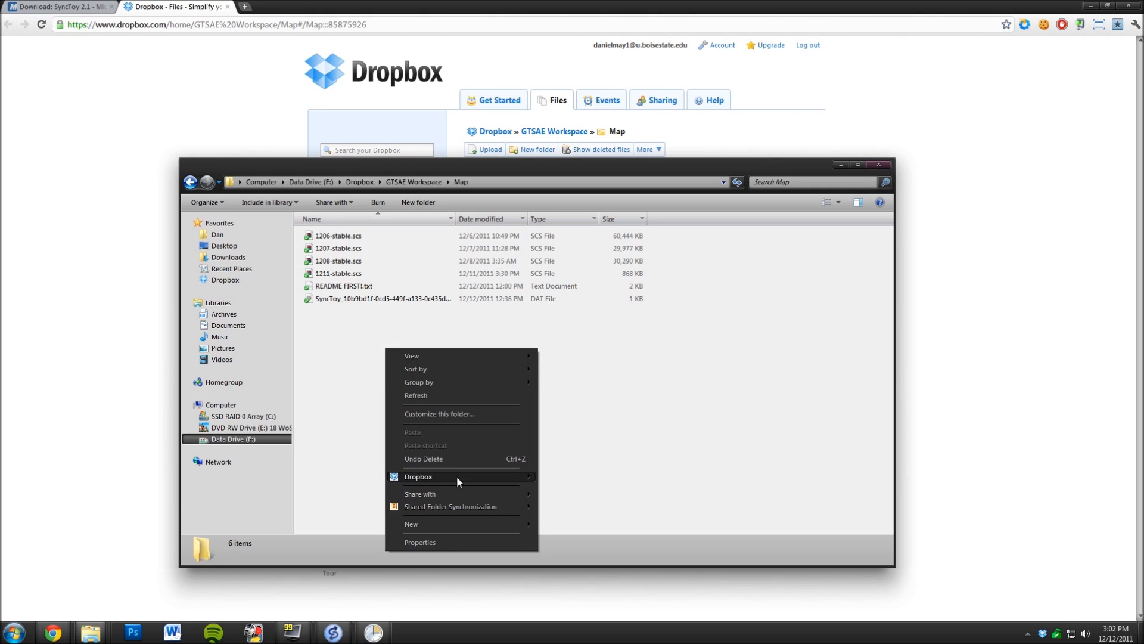
mouse_move(457, 475)
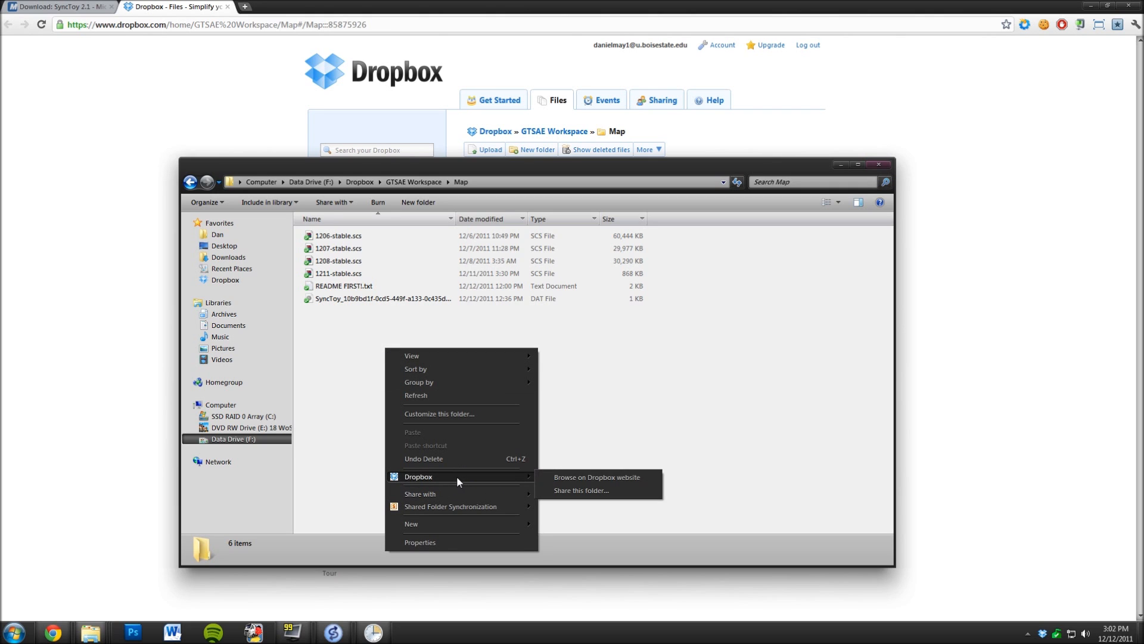
click(578, 477)
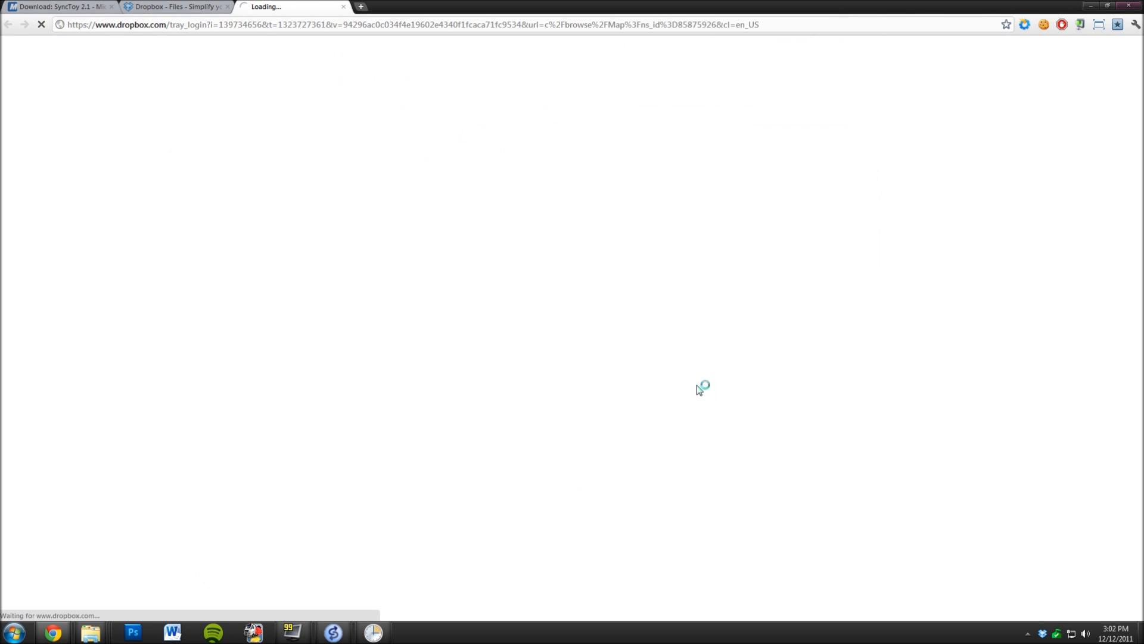